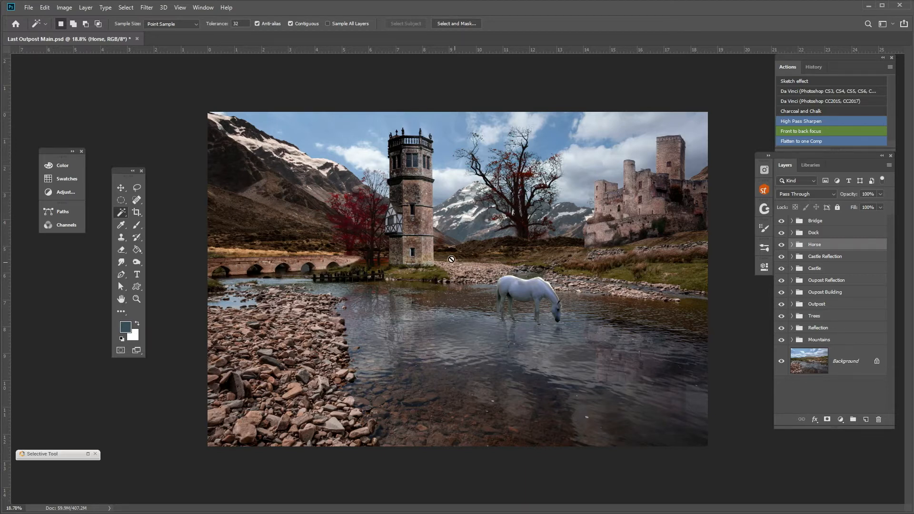
Expand the Castle group and compare the castle with its three adjustment layers hidden and shown.
click(793, 269)
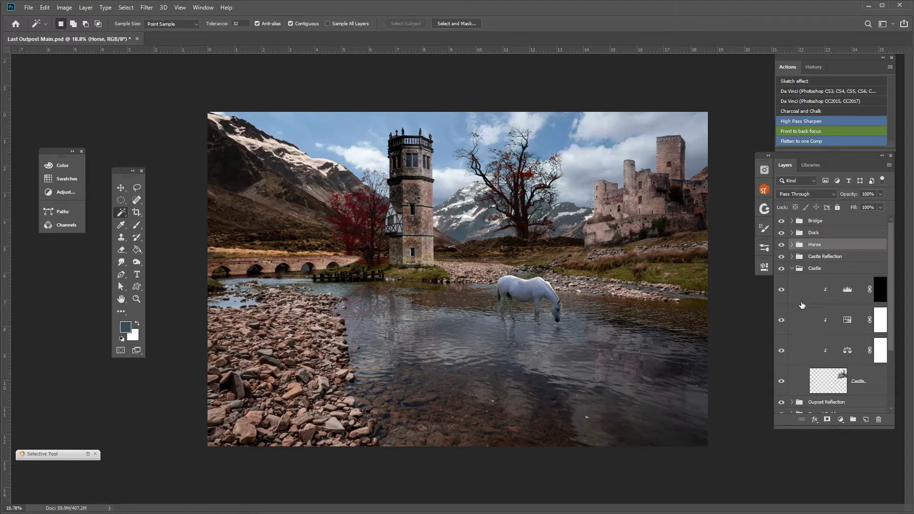
scroll(821, 328, down, 3)
scroll(819, 305, up, 3)
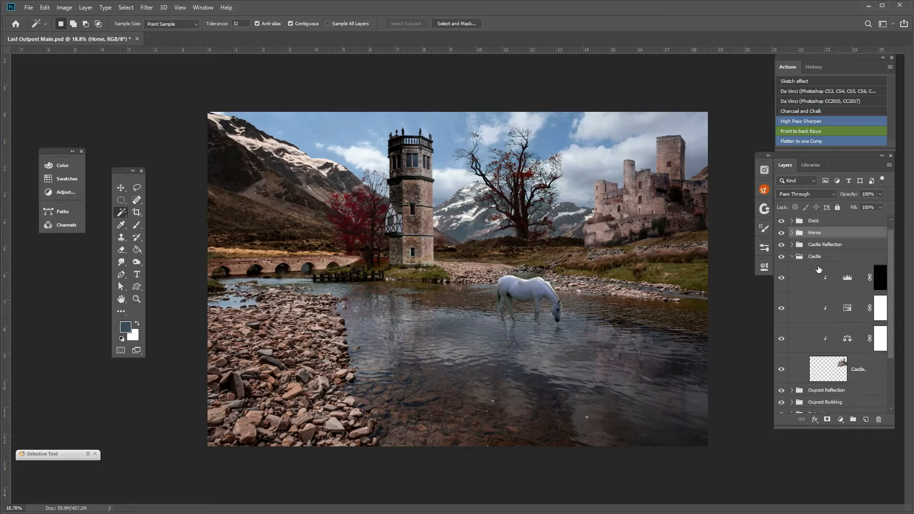
scroll(818, 276, down, 4)
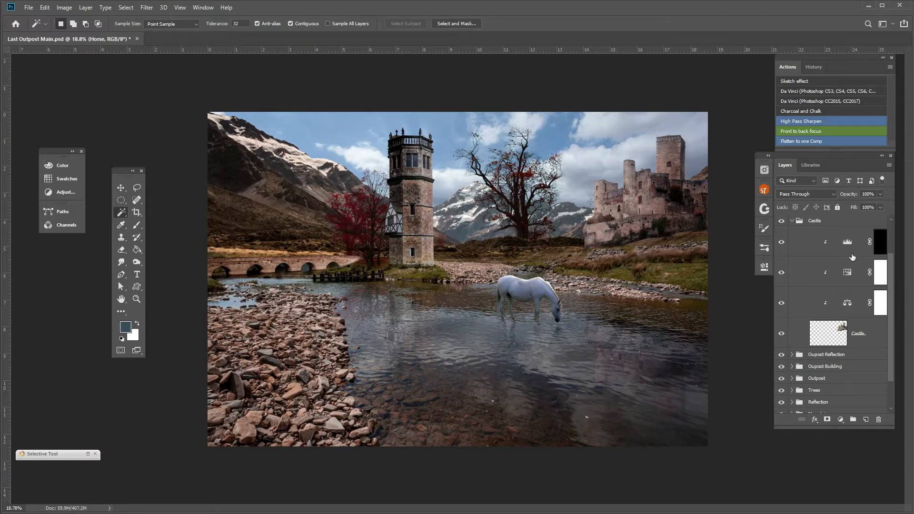
drag(781, 242, 782, 324)
click(781, 303)
click(781, 272)
click(782, 242)
Darken the castle by setting the midtone input level of the Castle group's Levels adjustment to 0.45.
double_click(848, 243)
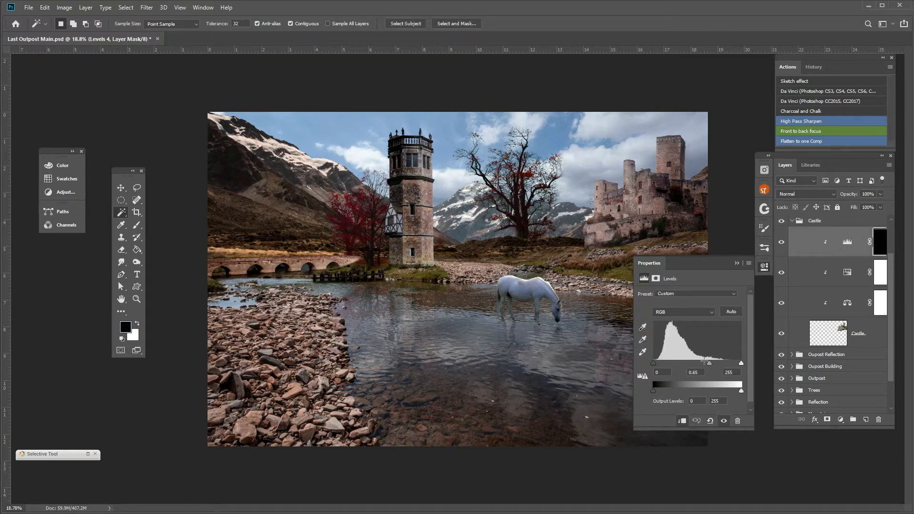
drag(708, 361, 718, 369)
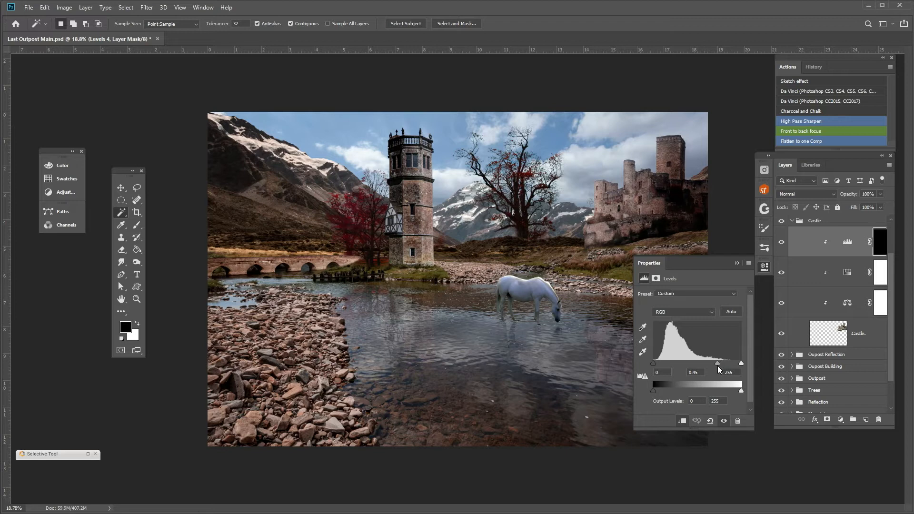
click(737, 264)
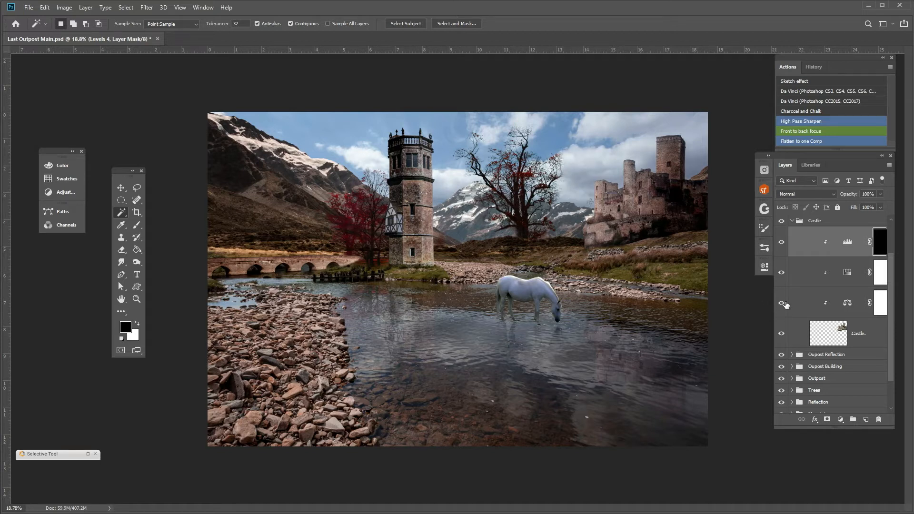
Select the Background layer and expand the Mountains group to reach its mountain layer and mask.
scroll(786, 305, down, 2)
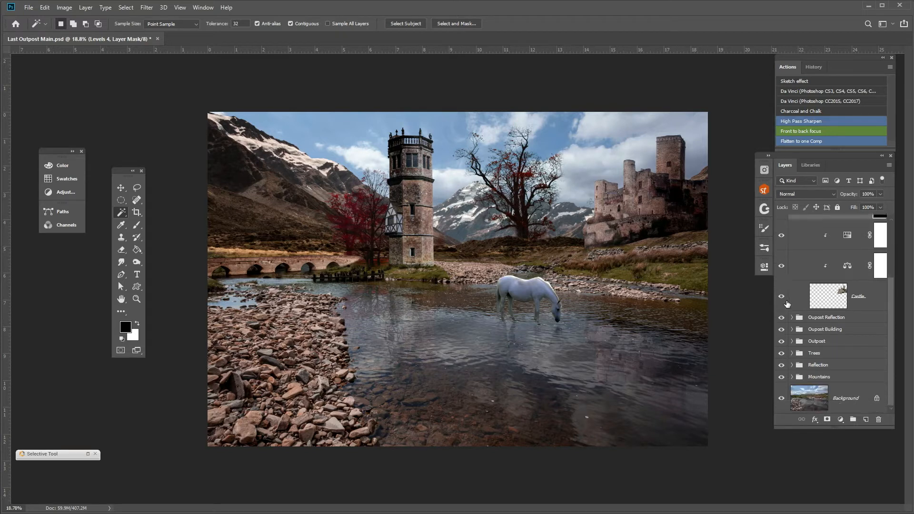
click(802, 401)
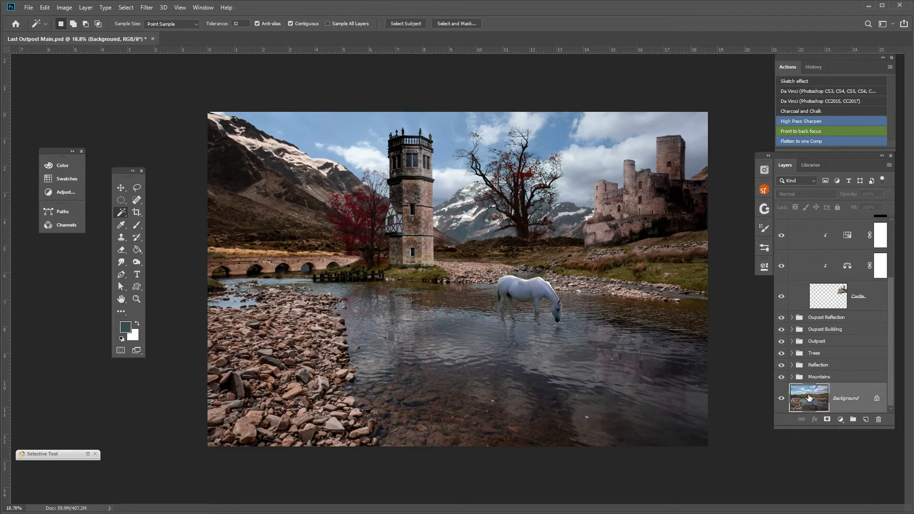
click(793, 377)
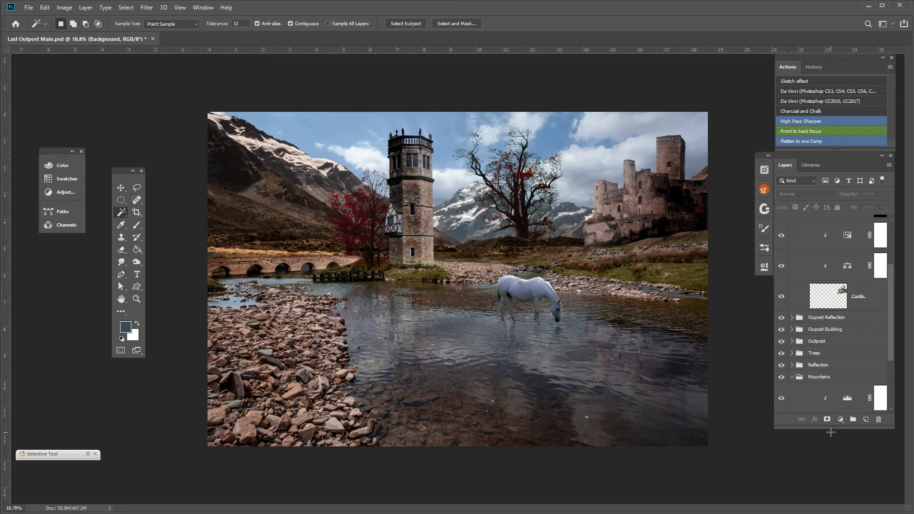
scroll(801, 387, down, 3)
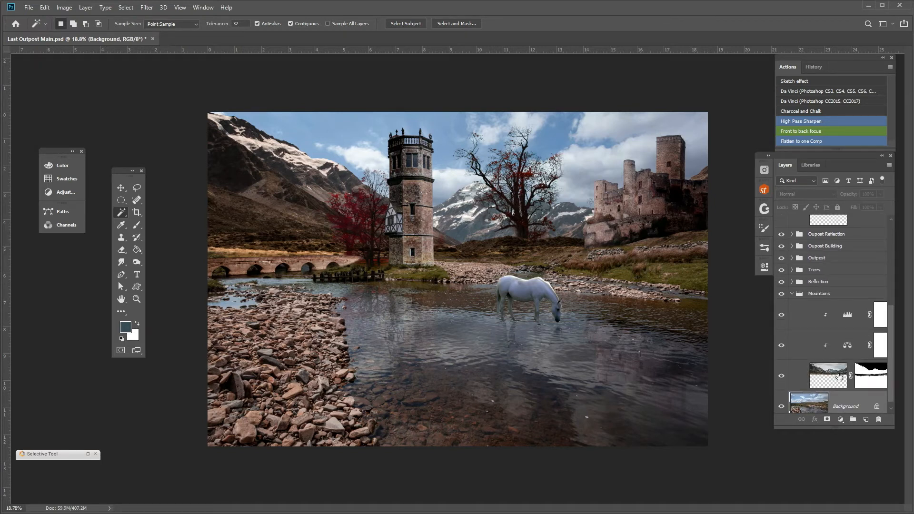
Select the black sky area of the Mountains layer mask with the Magic Wand and return to the layer's image view.
ctrl+click(873, 374)
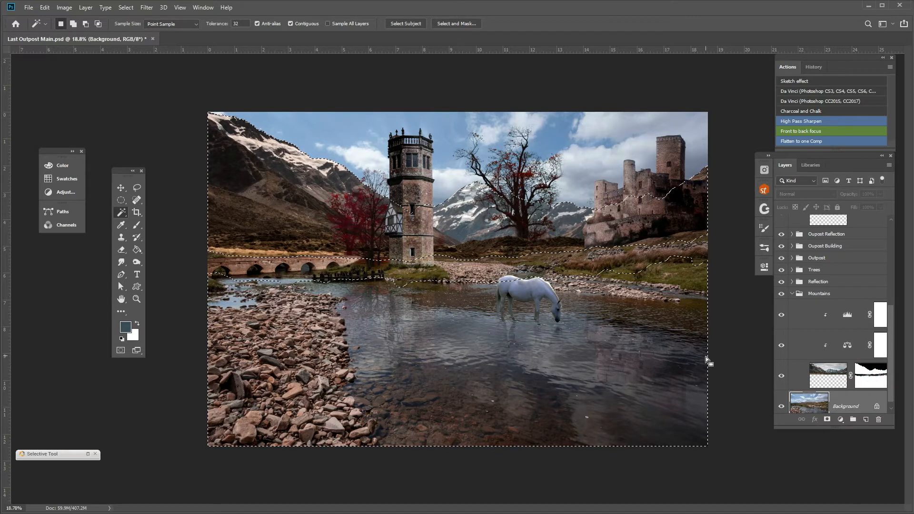
key(ctrl+d)
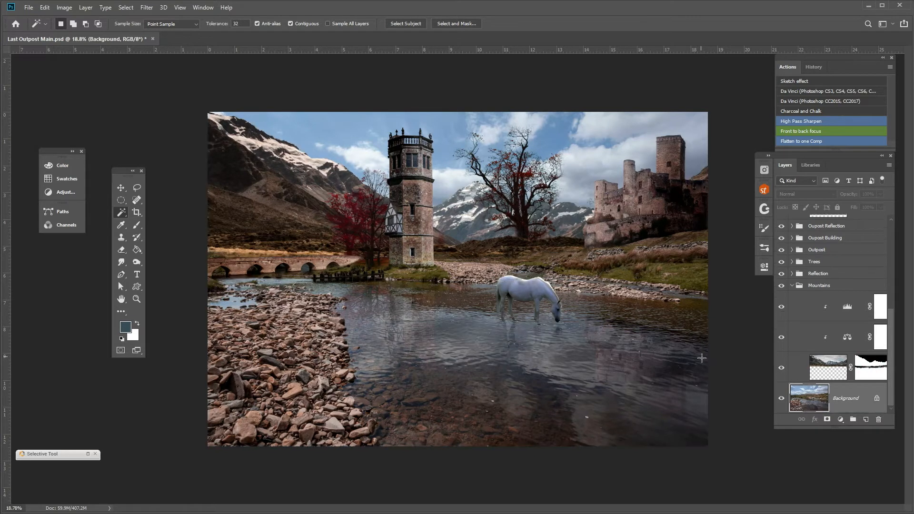
alt+click(871, 371)
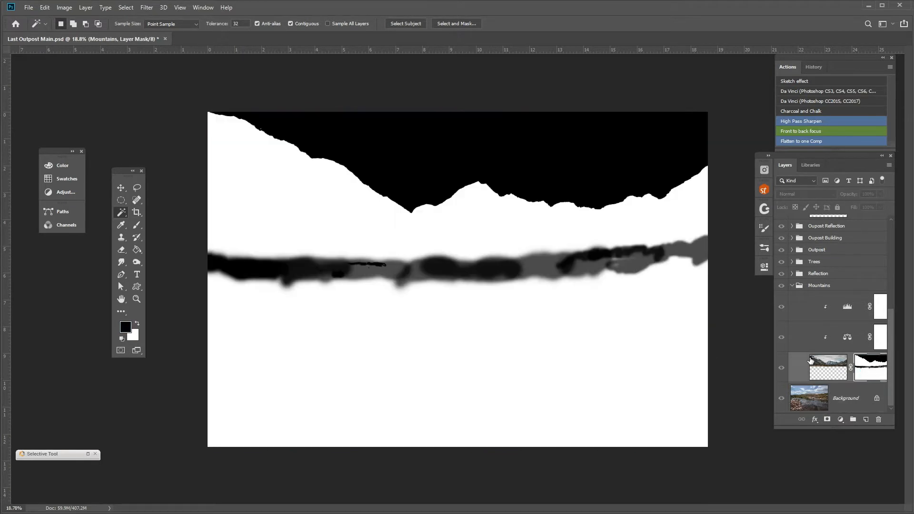
click(124, 213)
click(124, 213)
click(540, 148)
click(827, 363)
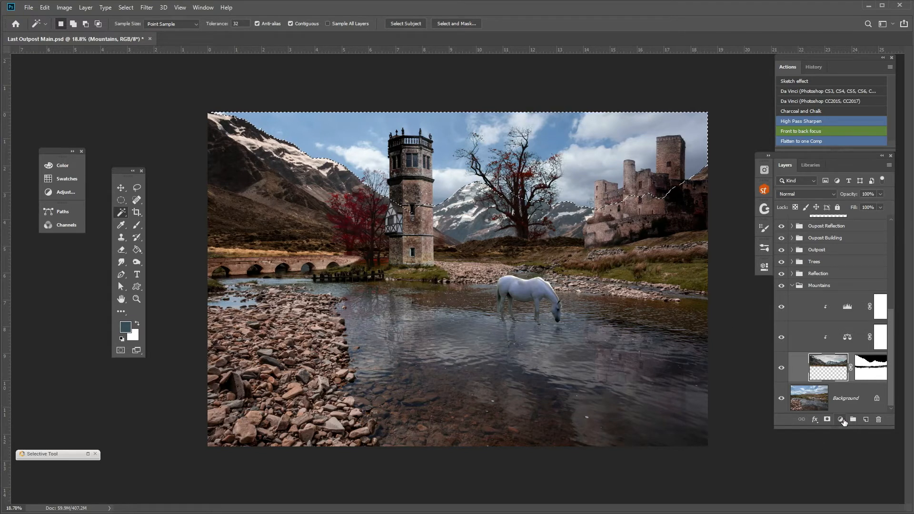
Add a Brightness/Contrast adjustment for the selected sky with brightness 62 and contrast -37, and compare the sky with and without it.
click(841, 420)
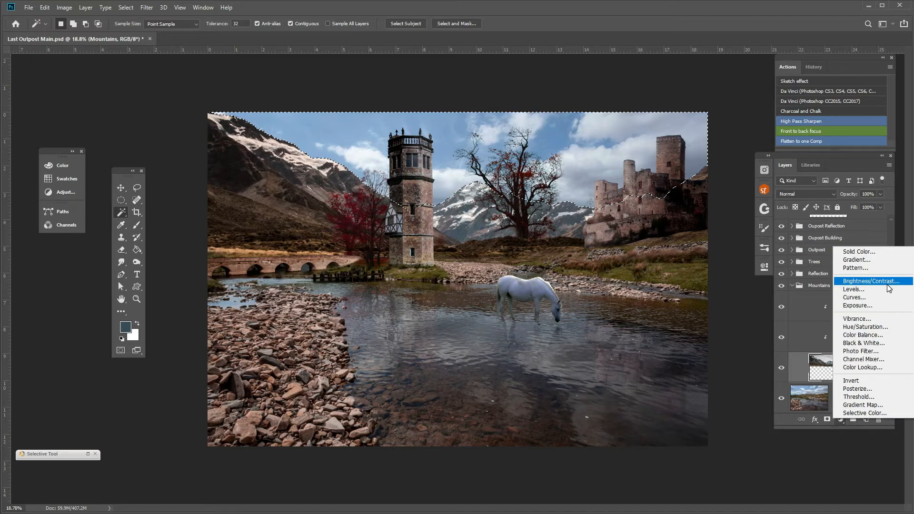
click(870, 281)
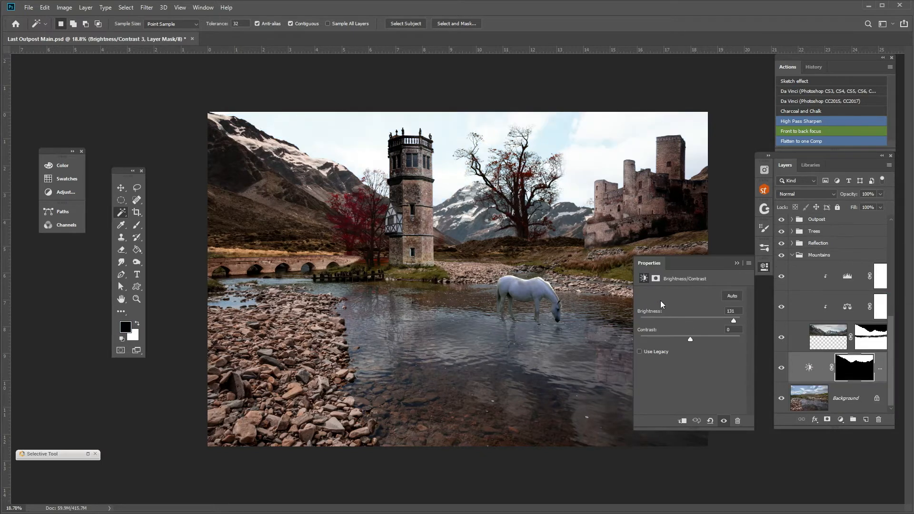
drag(733, 322, 705, 322)
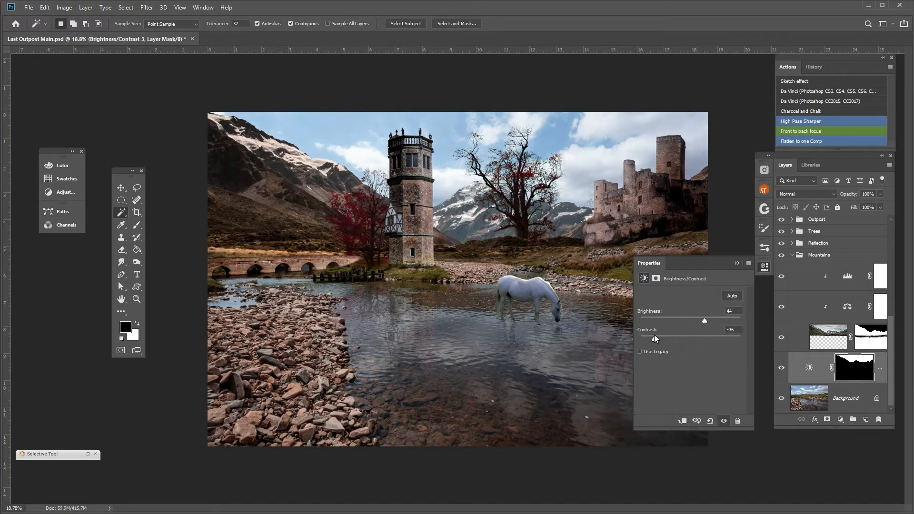
drag(688, 338, 640, 335)
drag(704, 321, 710, 322)
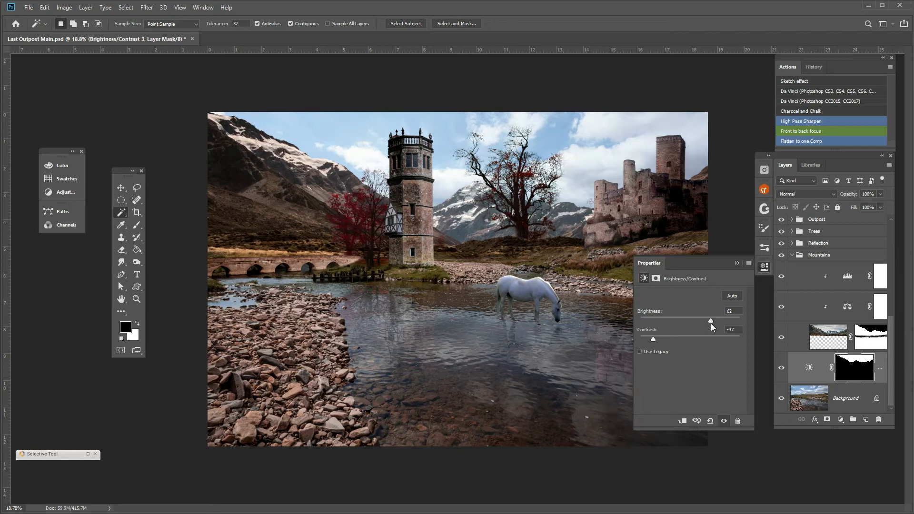
click(737, 263)
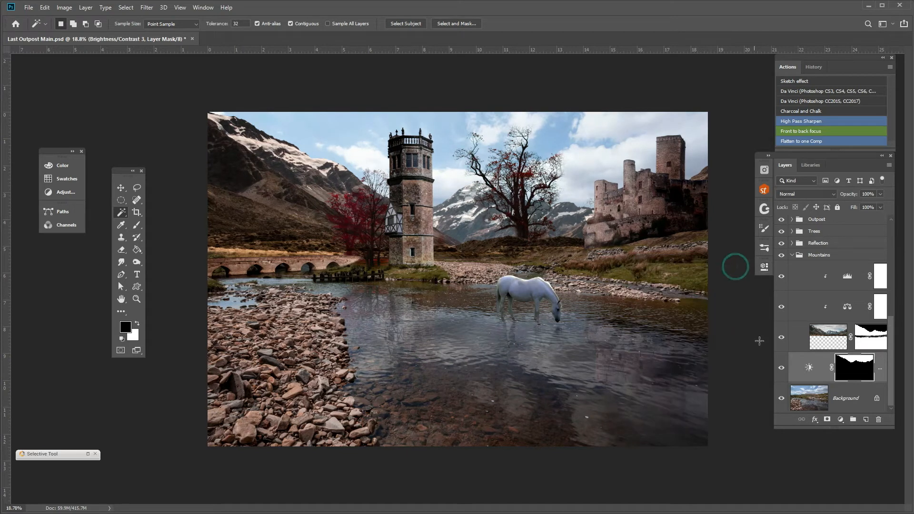
click(781, 369)
click(781, 369)
click(781, 369)
click(781, 369)
click(781, 369)
click(781, 369)
Add a Vibrance adjustment of +51 above the Background using the sky mask as selection, and recheck the sky with the brightness adjustment hidden and shown.
ctrl+click(845, 369)
click(853, 409)
click(841, 419)
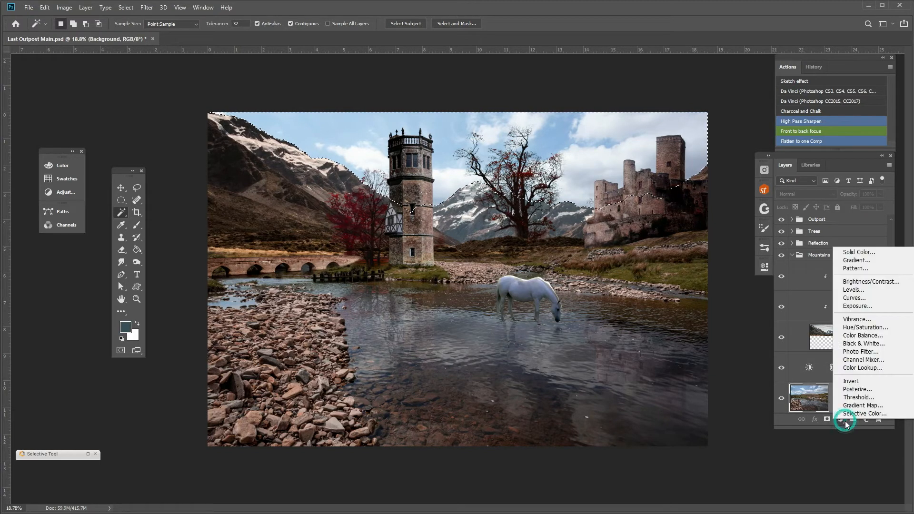
click(862, 319)
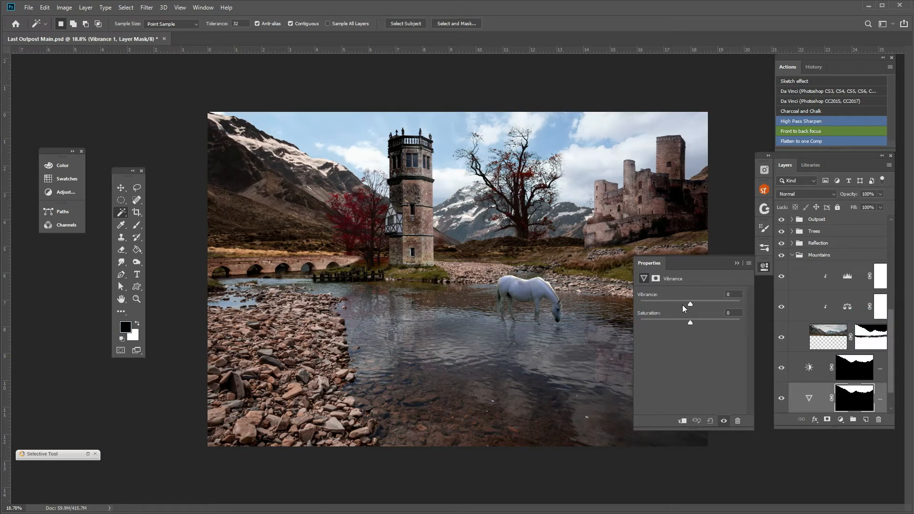
drag(690, 305, 698, 307)
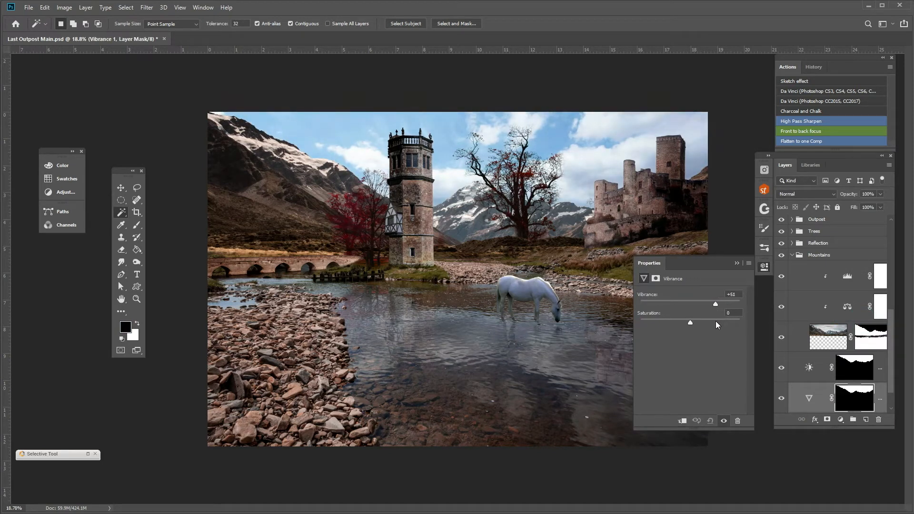
click(691, 323)
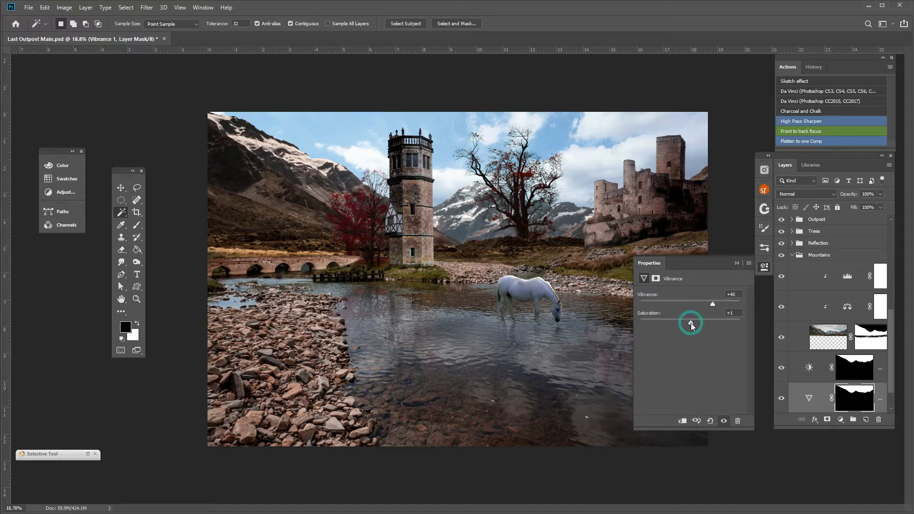
click(737, 263)
click(782, 369)
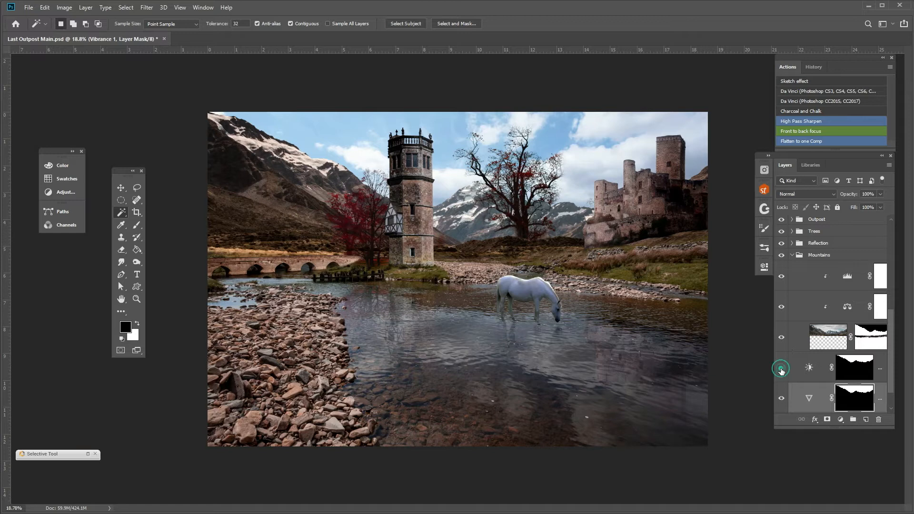
click(781, 370)
click(781, 370)
click(782, 370)
Add a Curves adjustment masked to the Mountains layer's pixel area and try sampling its white point from the mountain snow.
ctrl+click(837, 336)
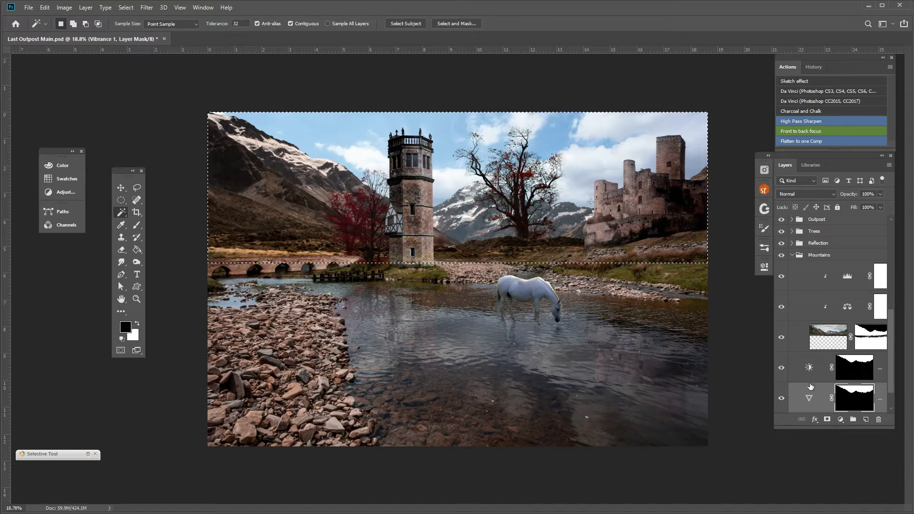
click(841, 420)
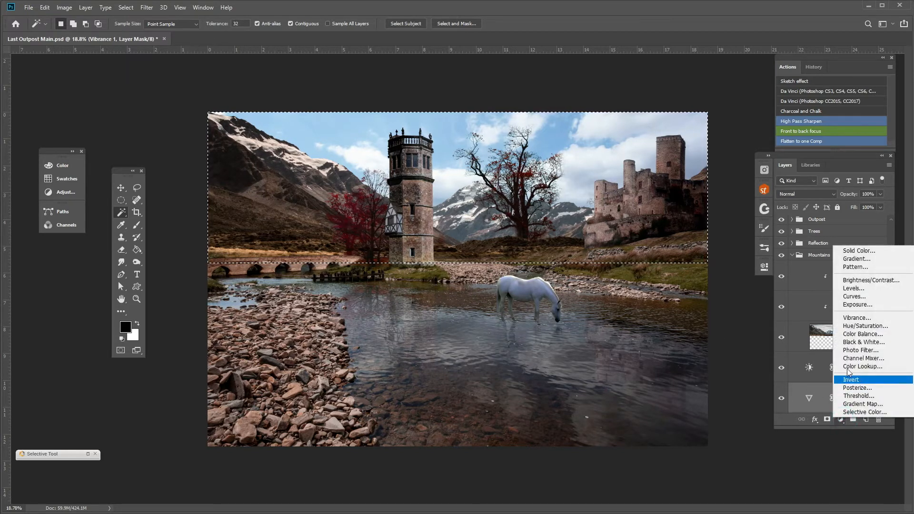
click(853, 297)
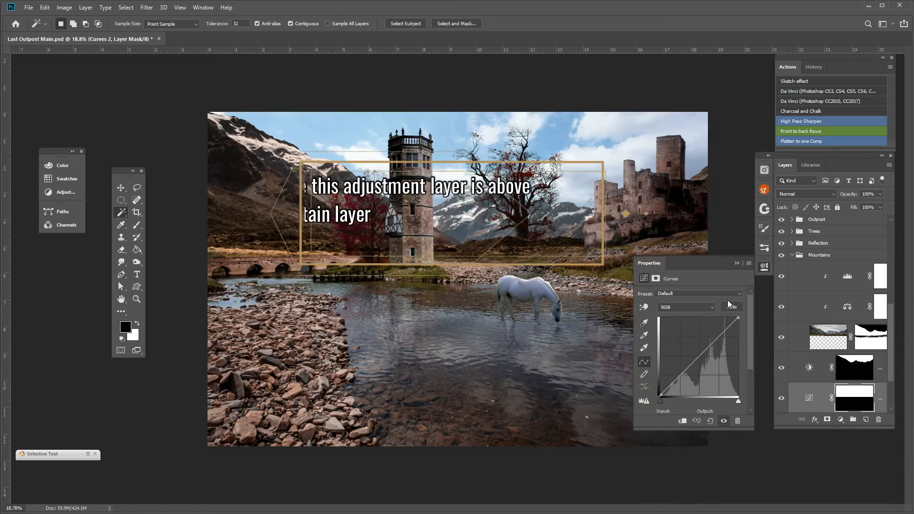
click(644, 349)
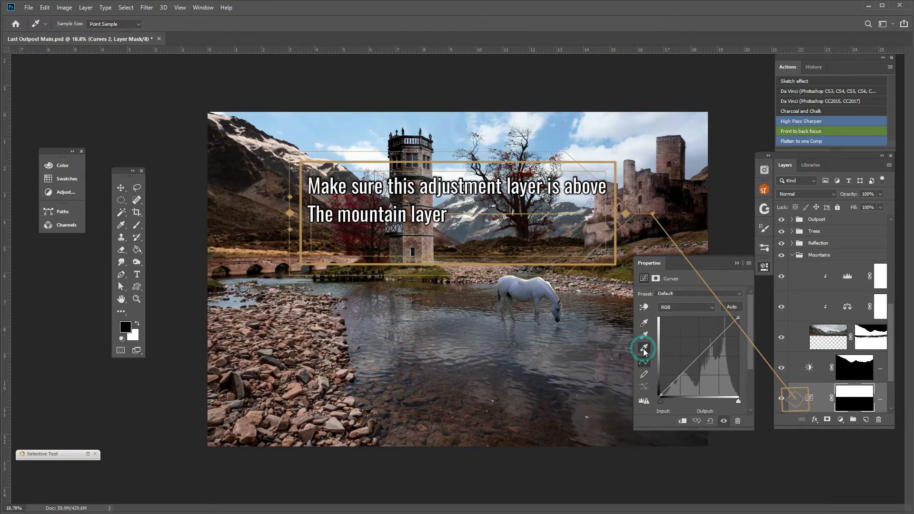
click(305, 161)
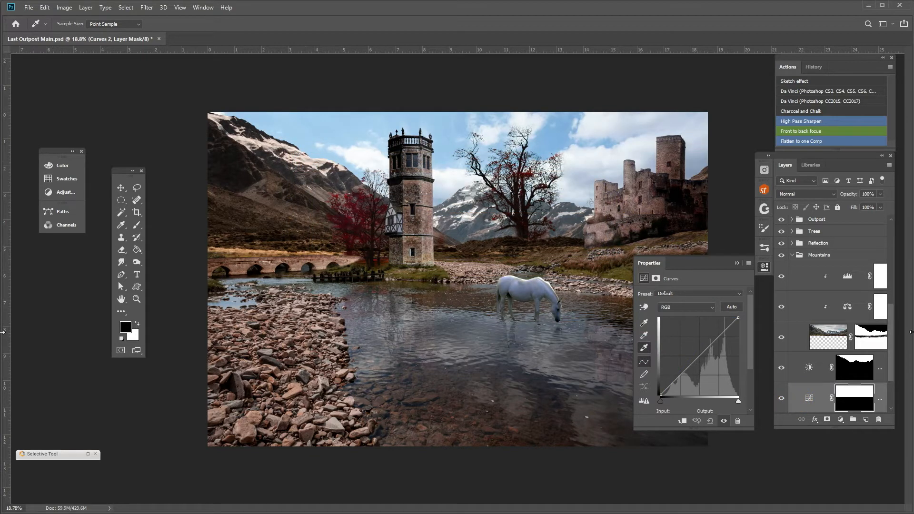
Move the Curves adjustment directly above the Mountains layer so that it is clipped to it.
click(828, 332)
key(w)
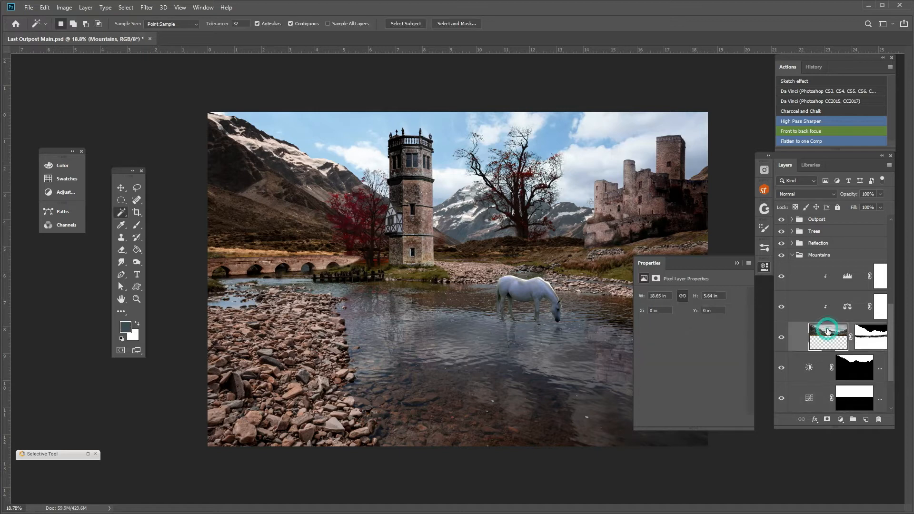
click(736, 264)
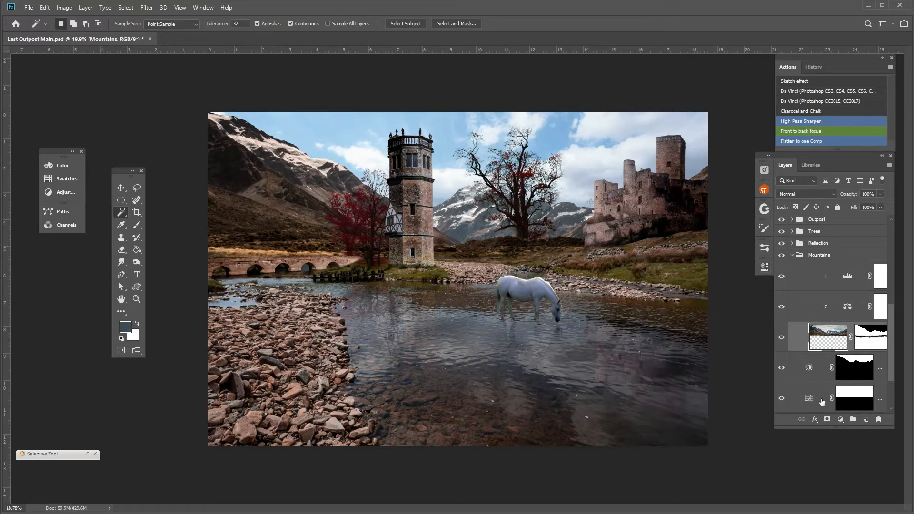
scroll(824, 388, down, 1)
drag(818, 382, 814, 312)
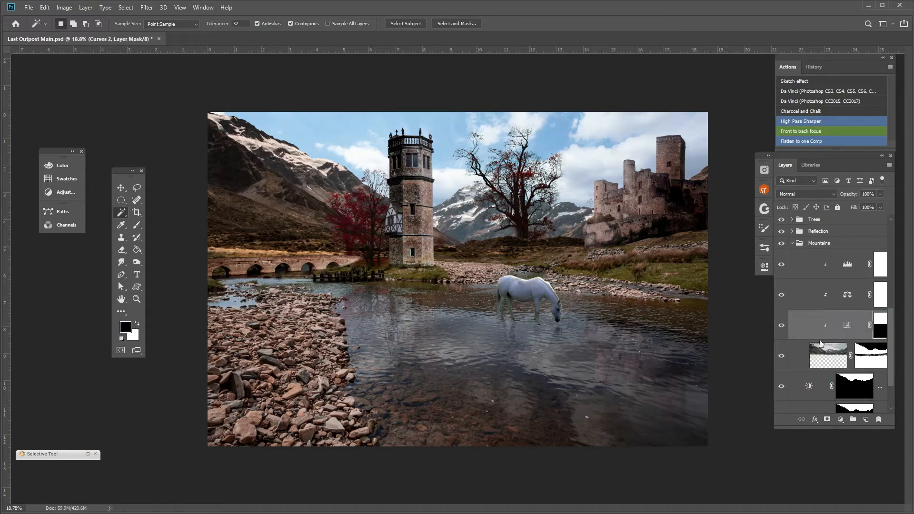
Sample the Curves white point from the snow on the large mountain and lower the adjustment layer's opacity to 54%.
double_click(851, 328)
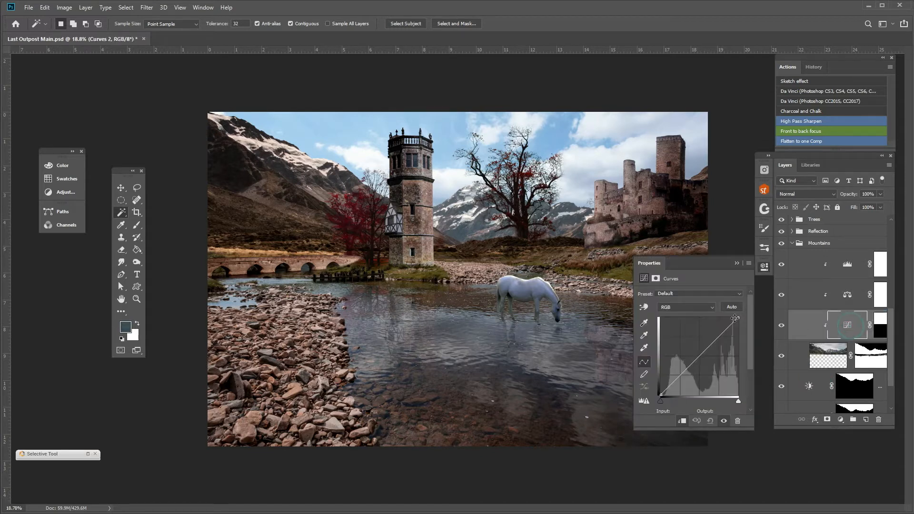
click(645, 350)
click(299, 155)
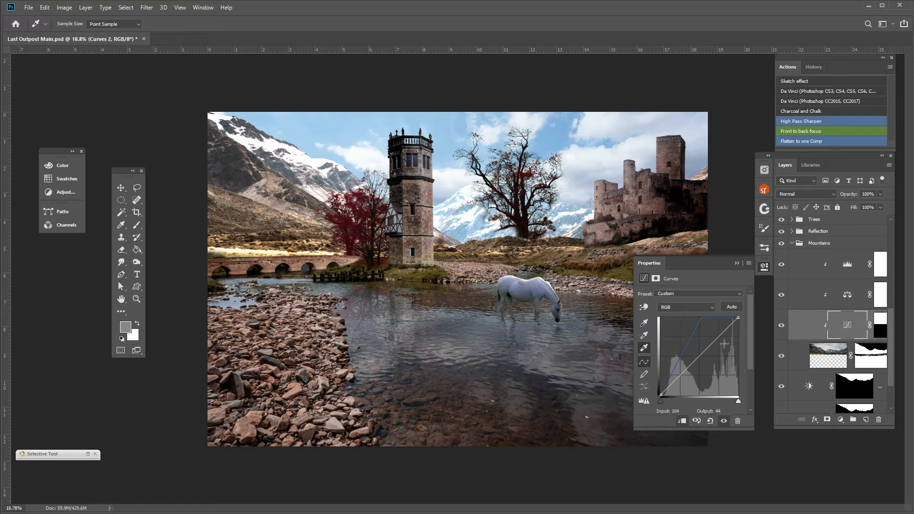
click(736, 263)
click(881, 194)
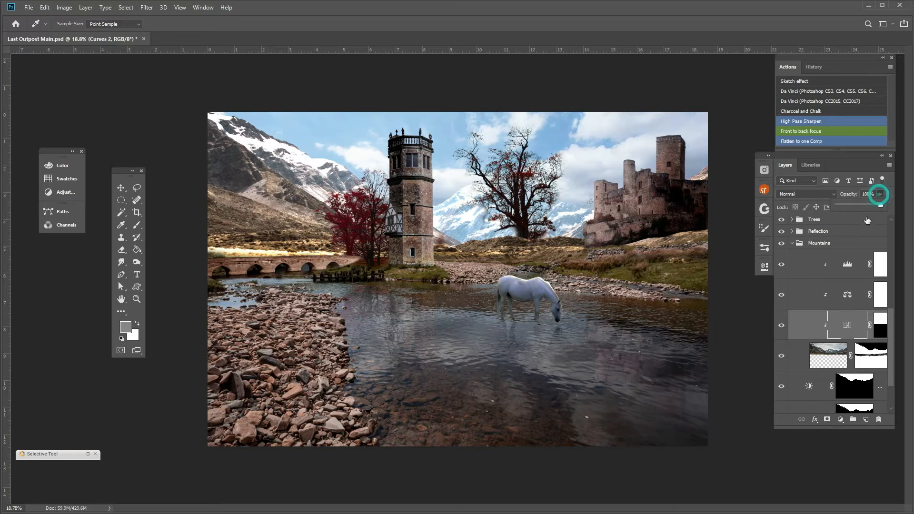
drag(864, 205, 862, 206)
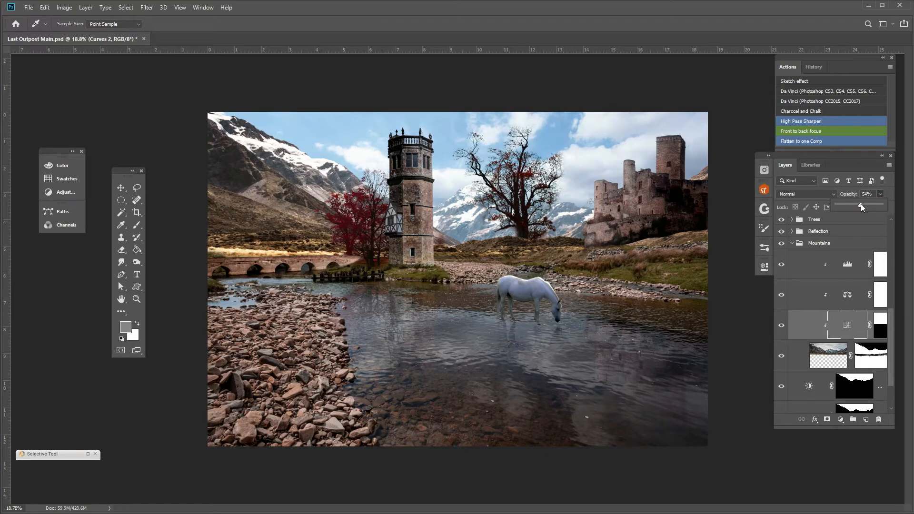
Paint black on the Curves adjustment's mask with a 600 px brush over the hills behind the tower and the left mountain's lower slopes.
click(880, 328)
click(881, 327)
click(137, 225)
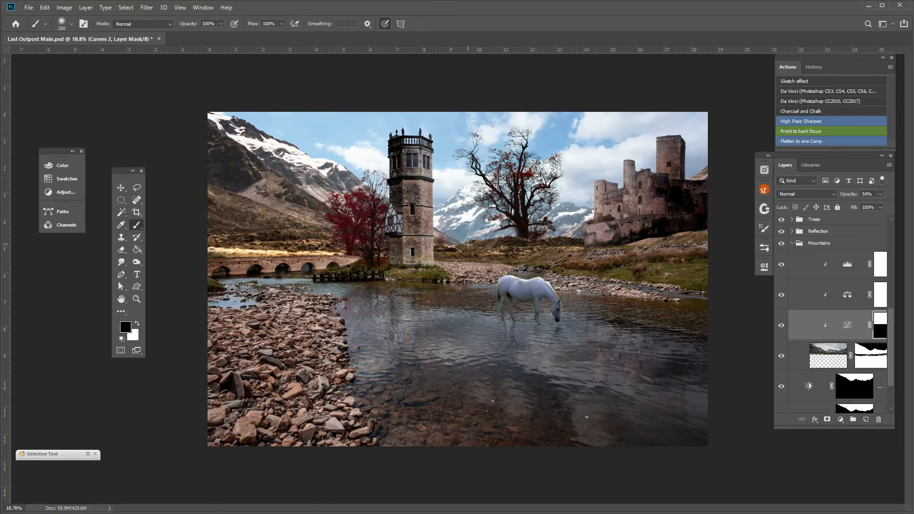
key(bracketright)
key(bracketright)
key(bracketright)
mouse_move(472, 235)
mouse_down()
mouse_move(485, 209)
mouse_move(469, 217)
mouse_move(472, 205)
mouse_move(451, 218)
mouse_up()
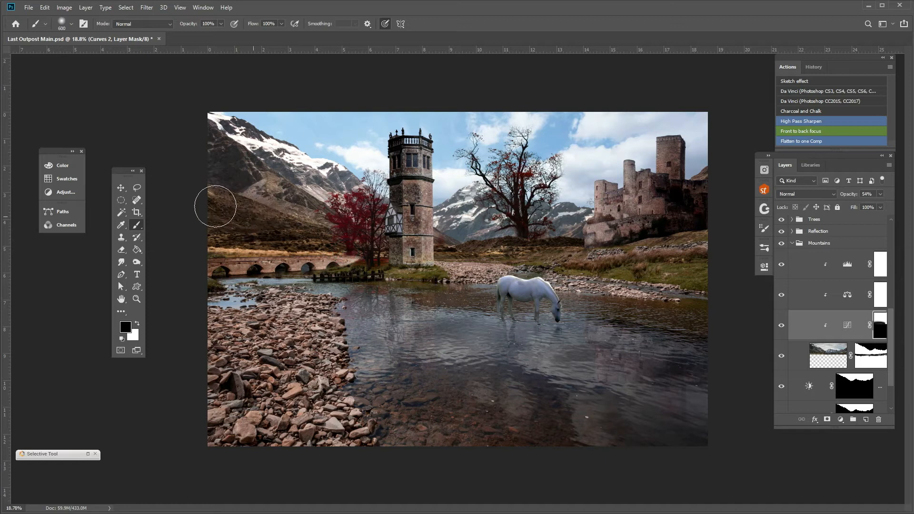
drag(314, 231, 214, 205)
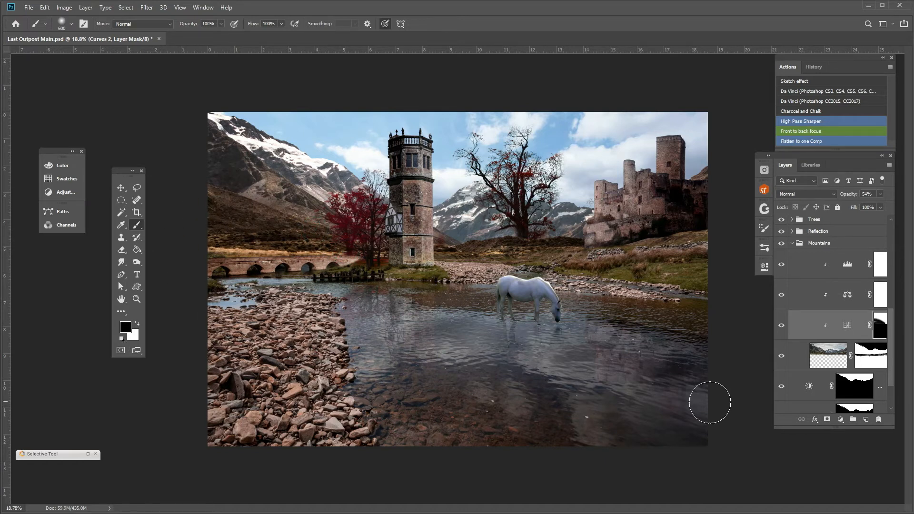
Lower the Curves adjustment's opacity to 30% and compare the mountains with the adjustment hidden and shown.
click(781, 328)
click(781, 329)
click(780, 328)
click(779, 329)
click(780, 329)
click(780, 329)
drag(859, 207, 857, 207)
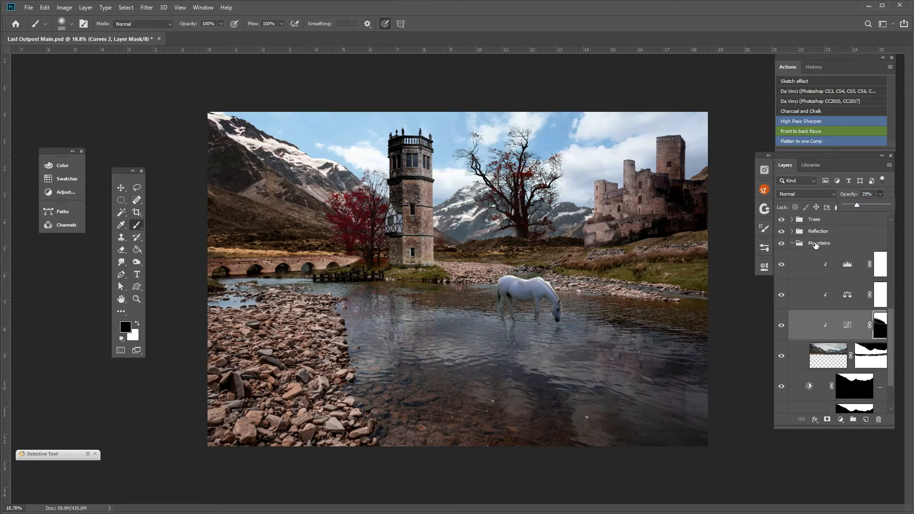
click(780, 328)
click(780, 327)
click(780, 328)
click(780, 328)
click(780, 328)
click(780, 328)
Set up the Dodge tool on the Castle layer with a 900 px brush, collapsing the Mountains group.
click(137, 263)
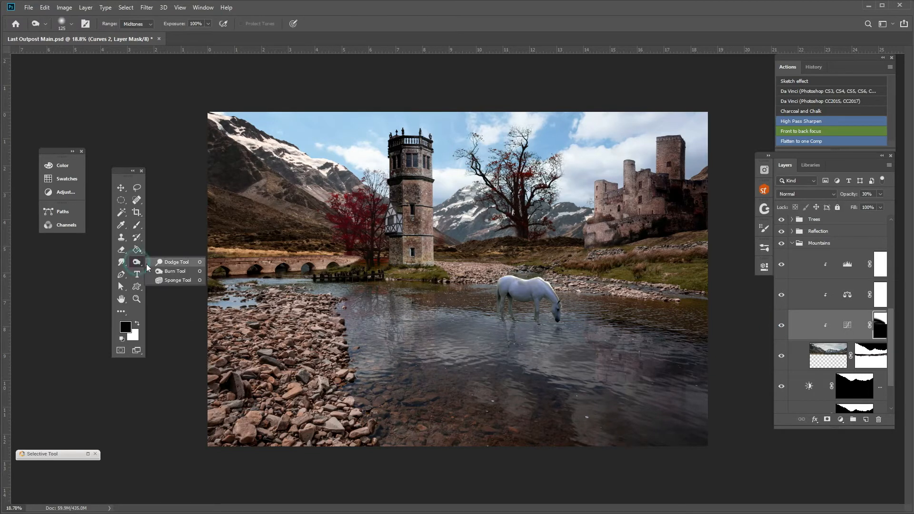
click(164, 265)
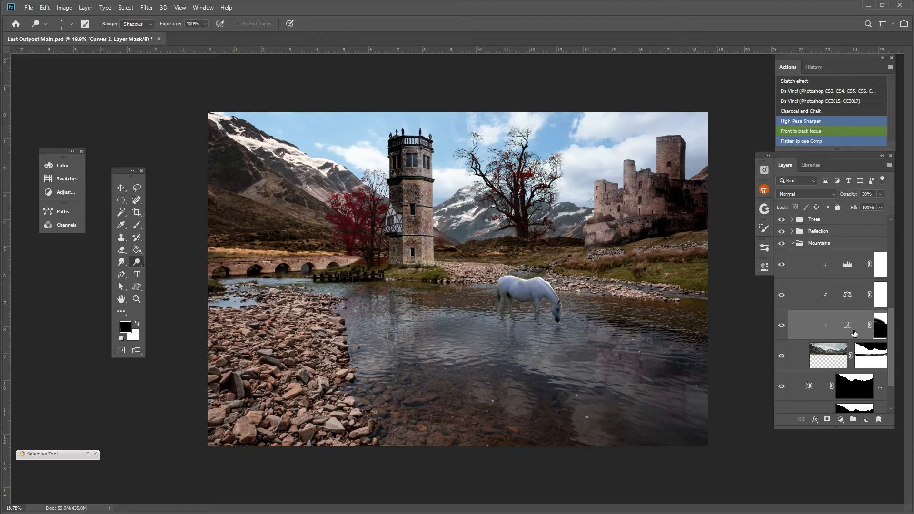
scroll(855, 334, up, 2)
click(794, 267)
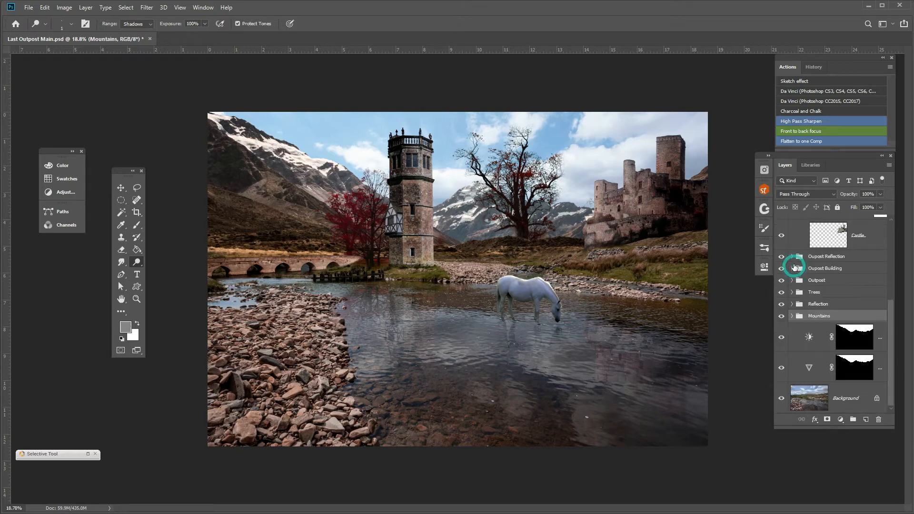
click(827, 236)
scroll(660, 220, up, 1)
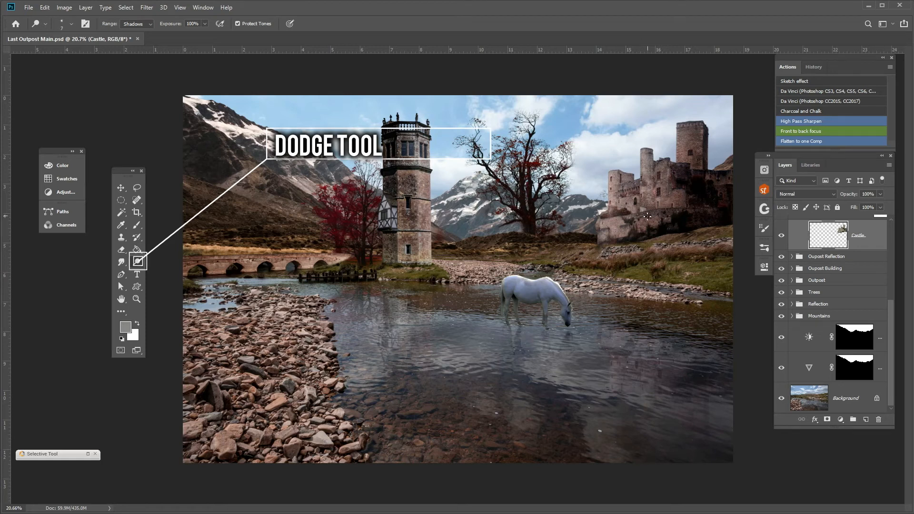
key(bracketright)
key(bracketright)
key(bracketright)
key(bracketright)
key(bracketright)
key(bracketright)
key(bracketright)
key(bracketright)
key(bracketright)
key(bracketright)
key(bracketright)
key(bracketright)
key(bracketright)
key(bracketright)
key(bracketright)
key(bracketright)
key(bracketright)
key(bracketright)
key(bracketright)
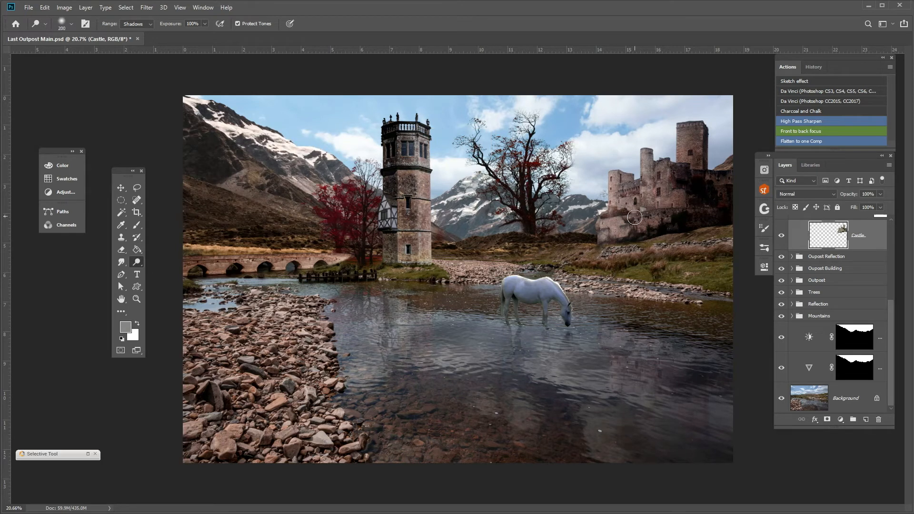
key(bracketright)
key(bracketright)
key(bracketright)
key(bracketright)
key(bracketright)
key(bracketright)
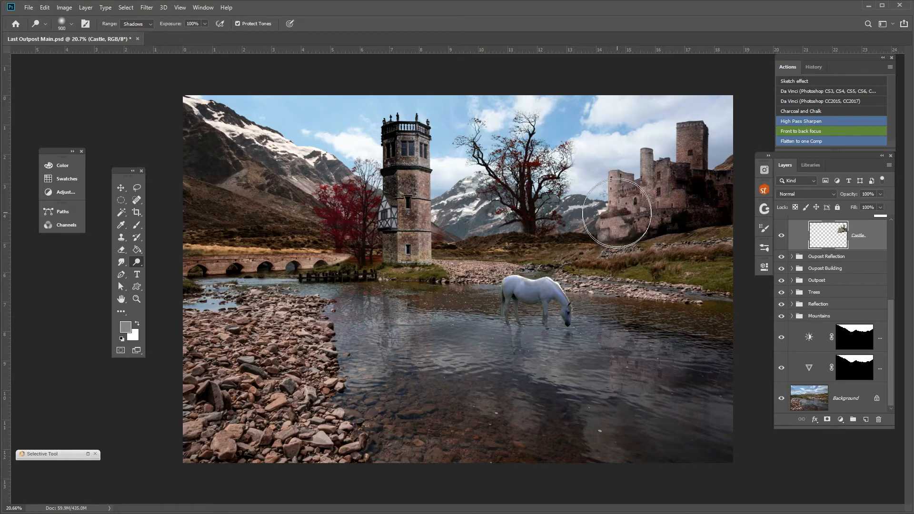
Dodge the castle walls and tower with the range set to Midtones and the exposure at 76%.
click(138, 24)
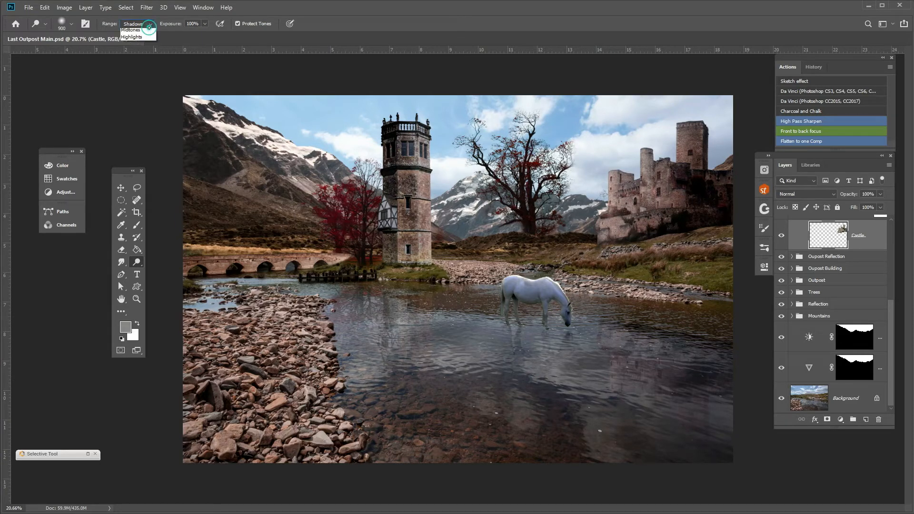
click(140, 38)
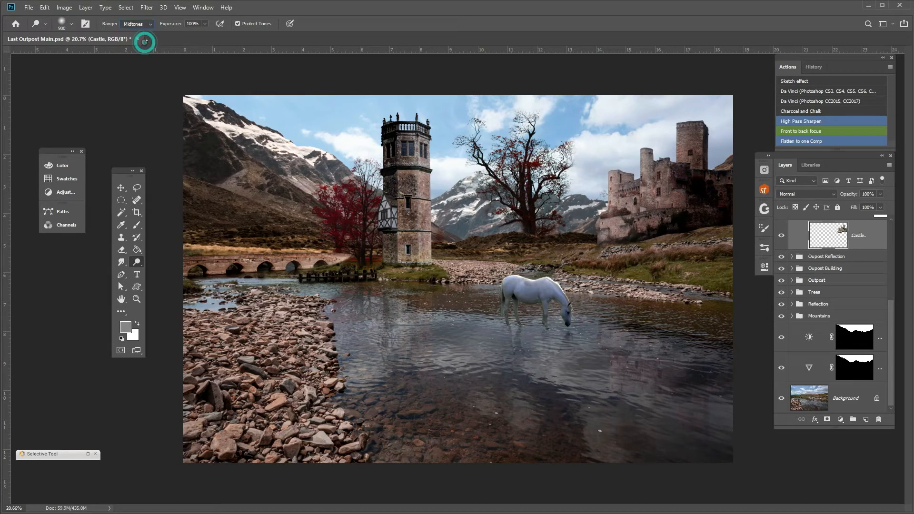
click(204, 23)
drag(204, 35, 194, 35)
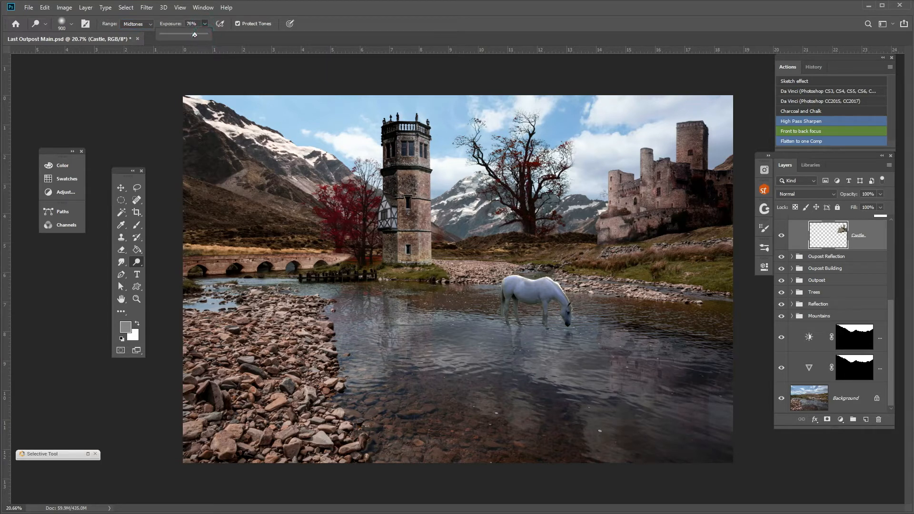
click(626, 208)
mouse_move(626, 207)
mouse_down()
mouse_move(652, 151)
mouse_move(696, 117)
mouse_move(691, 181)
mouse_move(662, 140)
mouse_move(694, 121)
mouse_move(691, 142)
mouse_move(681, 148)
mouse_move(691, 123)
mouse_up()
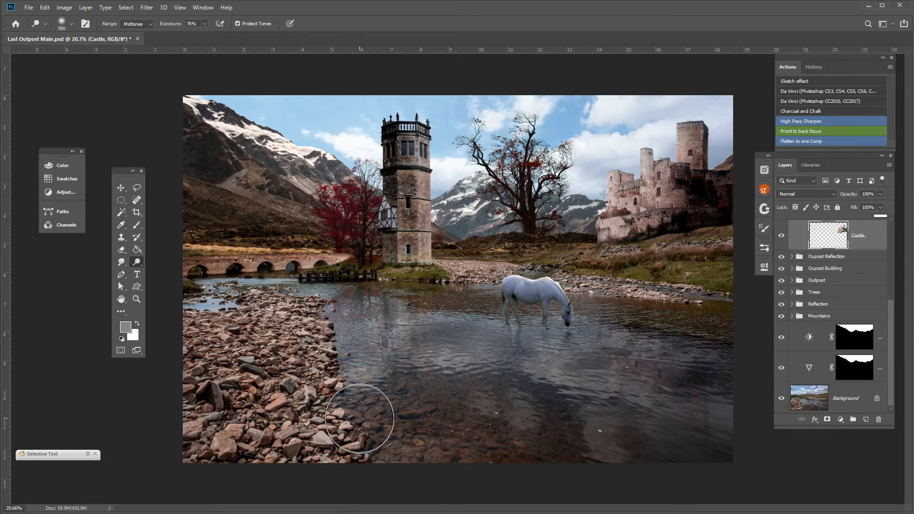
Dodge the midtones of the Background's riverbank and water and of the tower on the Outpost layer.
click(804, 402)
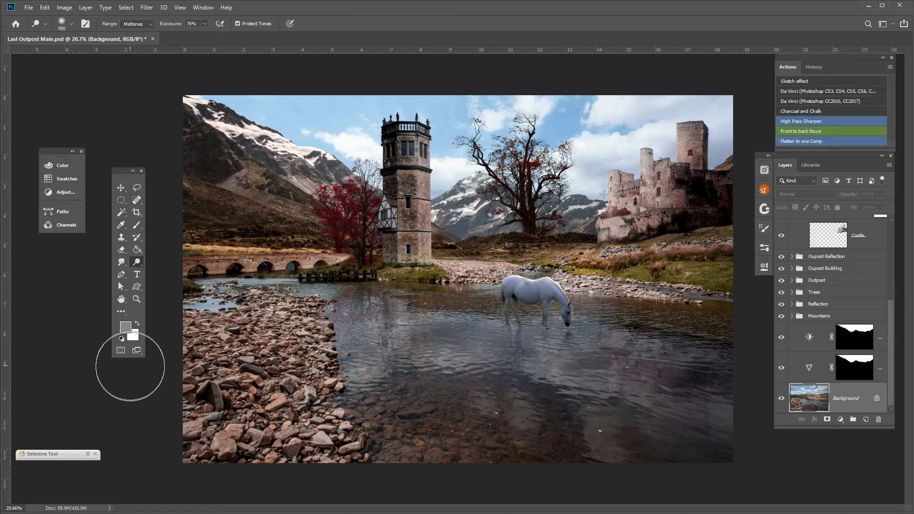
click(306, 218)
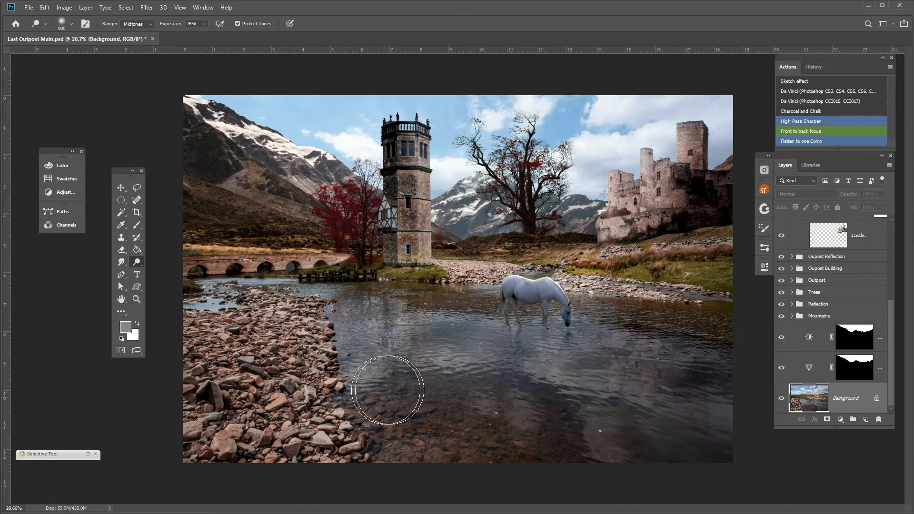
click(792, 281)
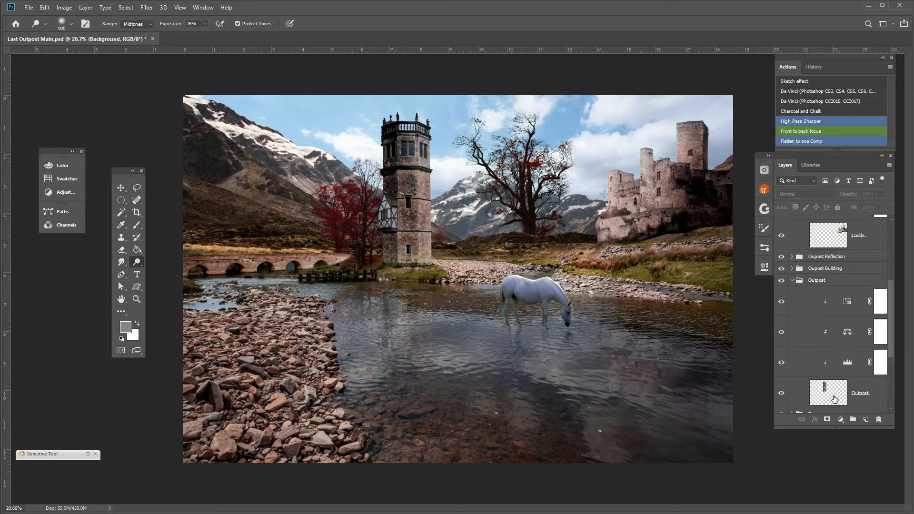
click(834, 399)
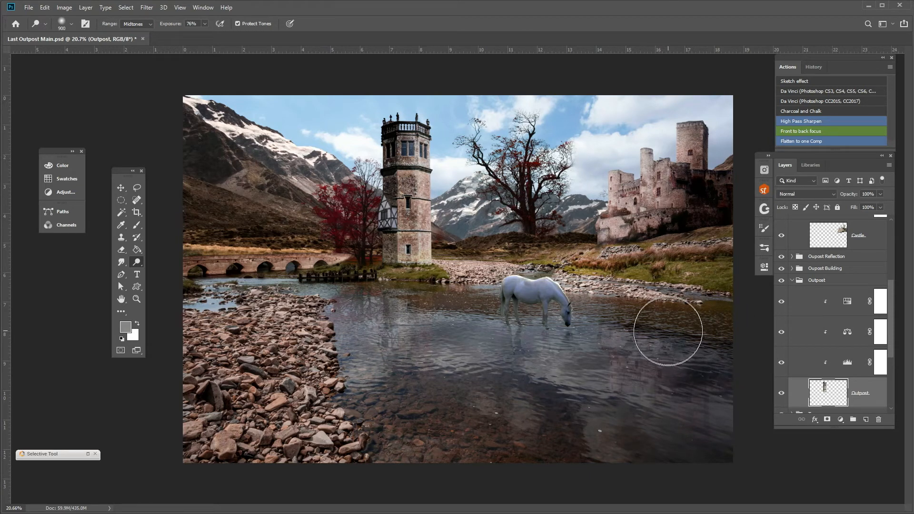
click(793, 281)
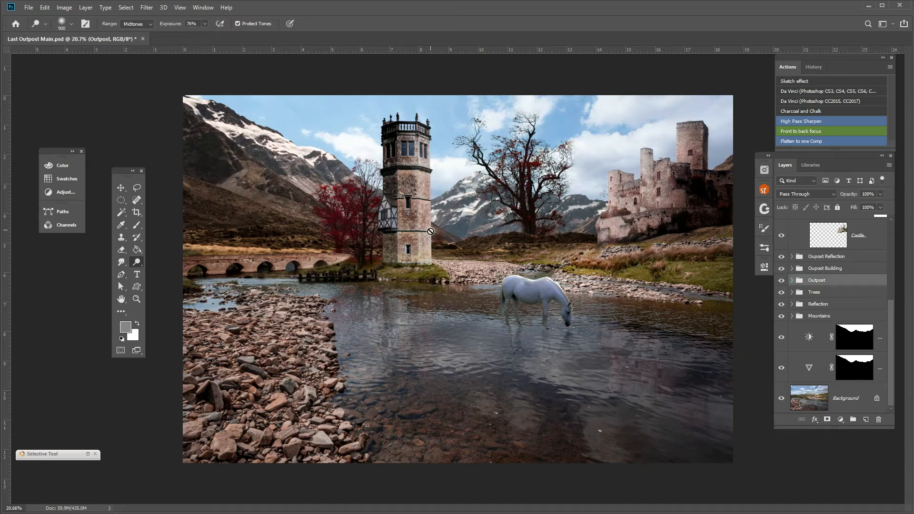
Select the Hue/Saturation mask in the Trees group with the Brush tool and examine the base of the red tree up close.
click(792, 317)
click(793, 292)
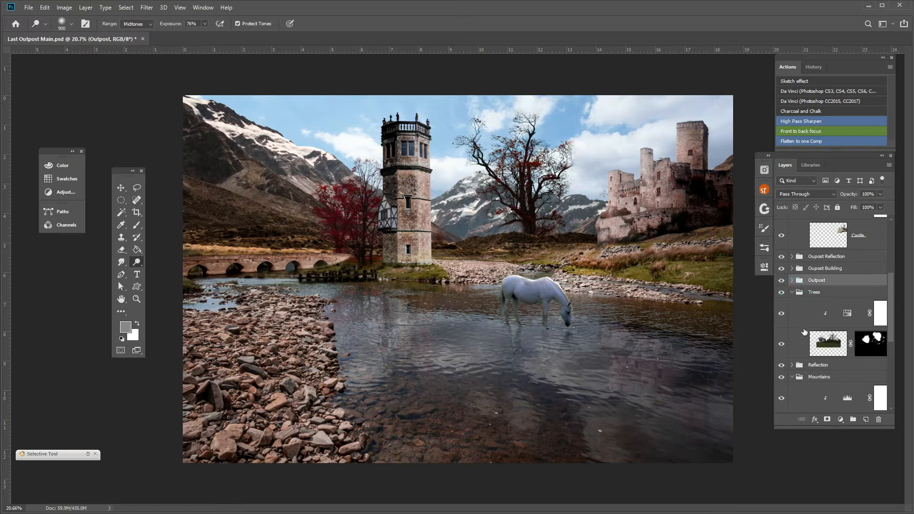
click(882, 316)
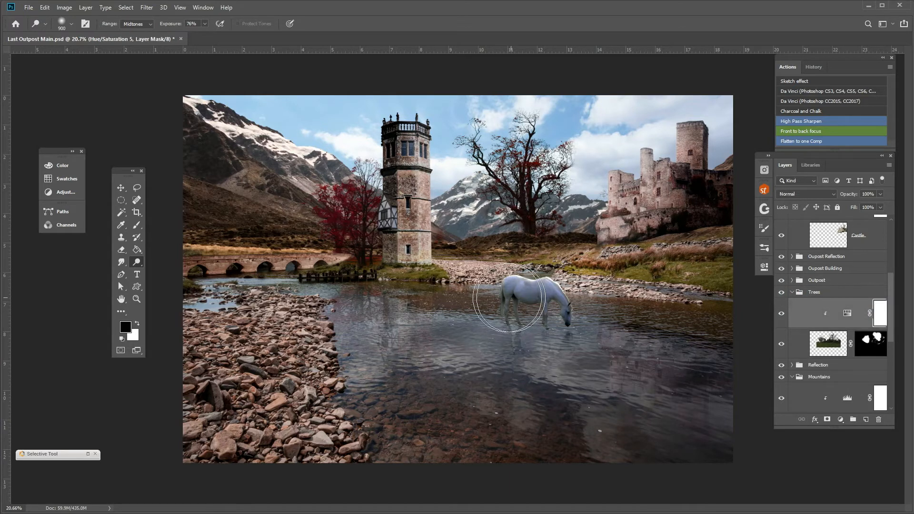
click(137, 226)
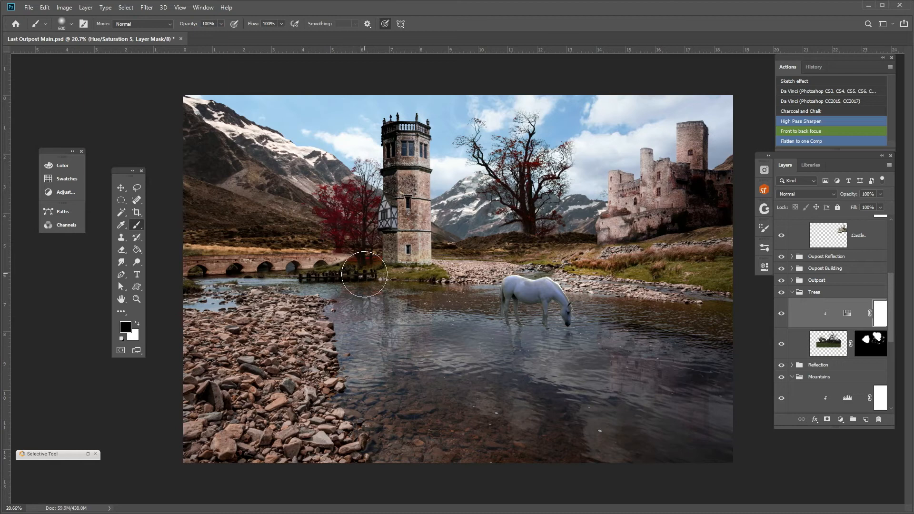
scroll(365, 262, up, 1)
scroll(366, 261, up, 4)
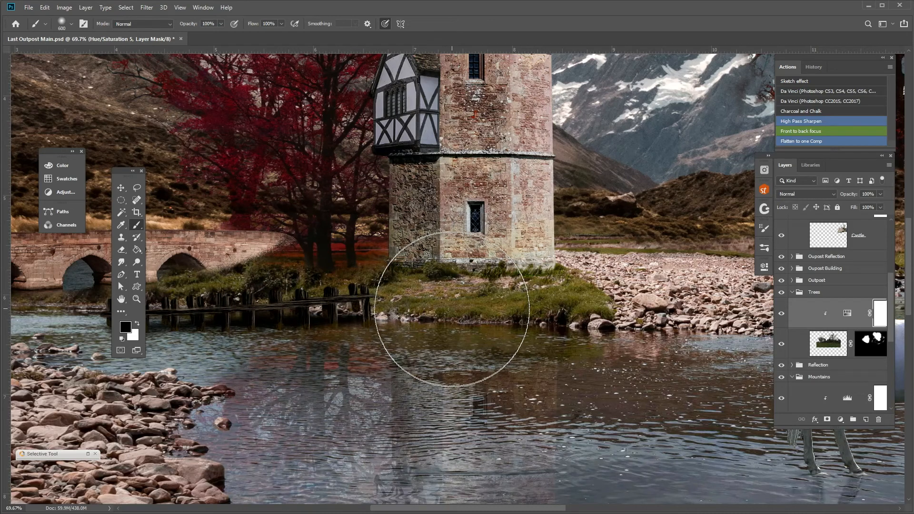
scroll(452, 307, down, 4)
scroll(480, 288, down, 1)
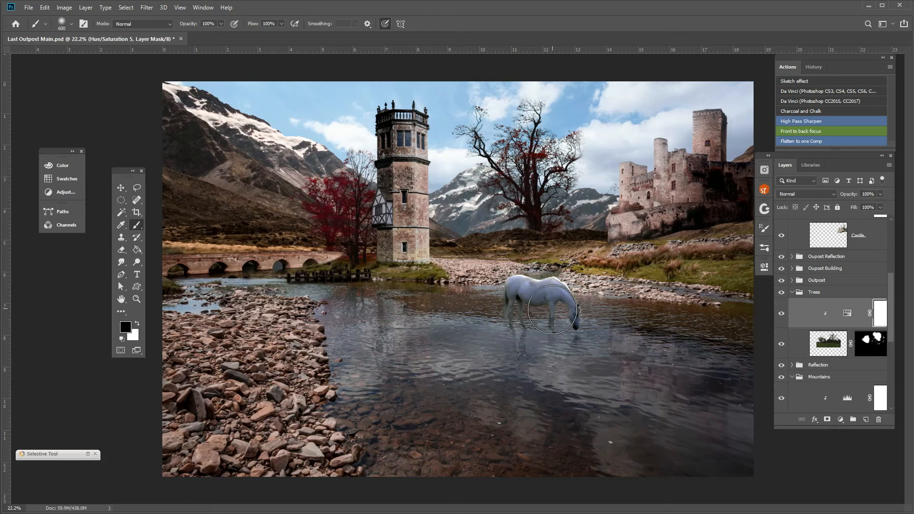
click(794, 293)
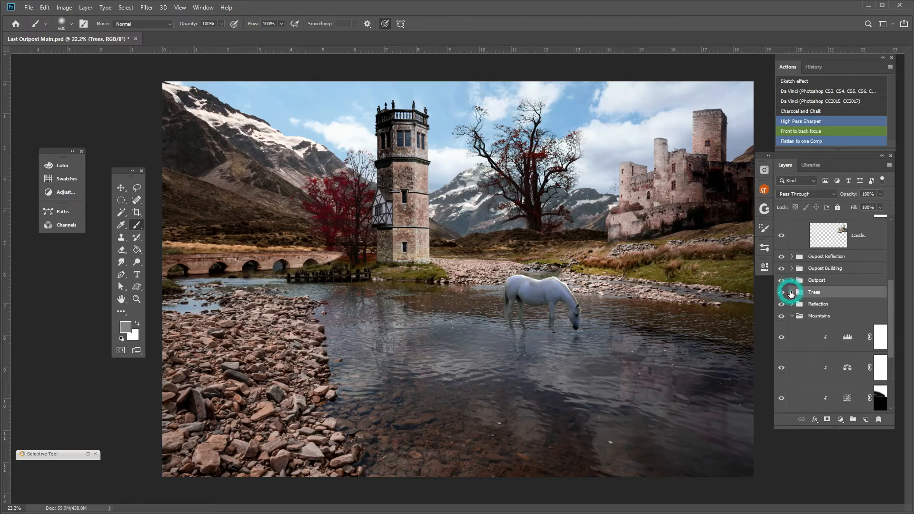
Set the brightness of the Horse group's Brightness/Contrast adjustment to -139 and check the horse up close.
scroll(795, 257, up, 4)
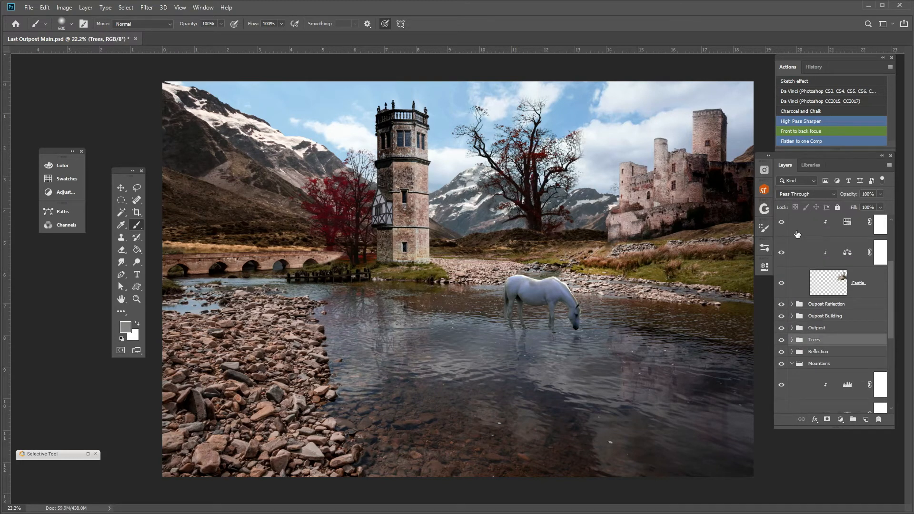
scroll(794, 236, up, 2)
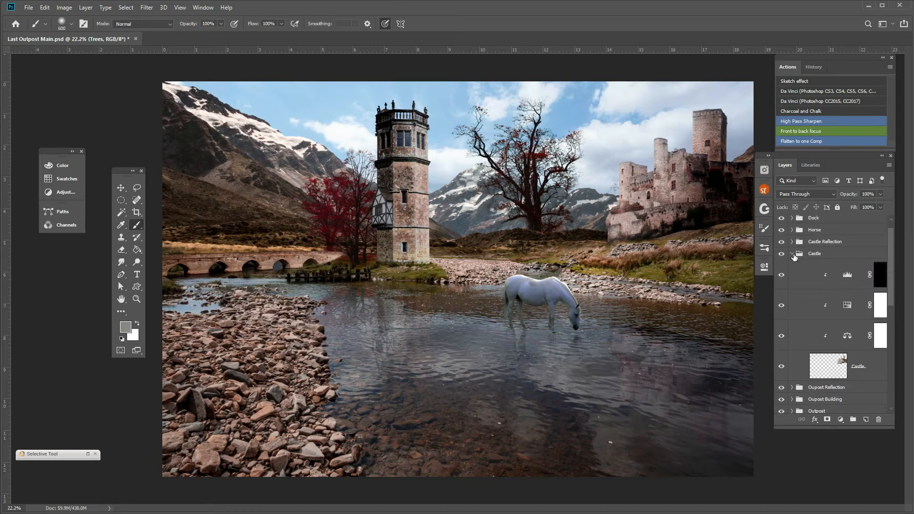
click(793, 254)
click(792, 230)
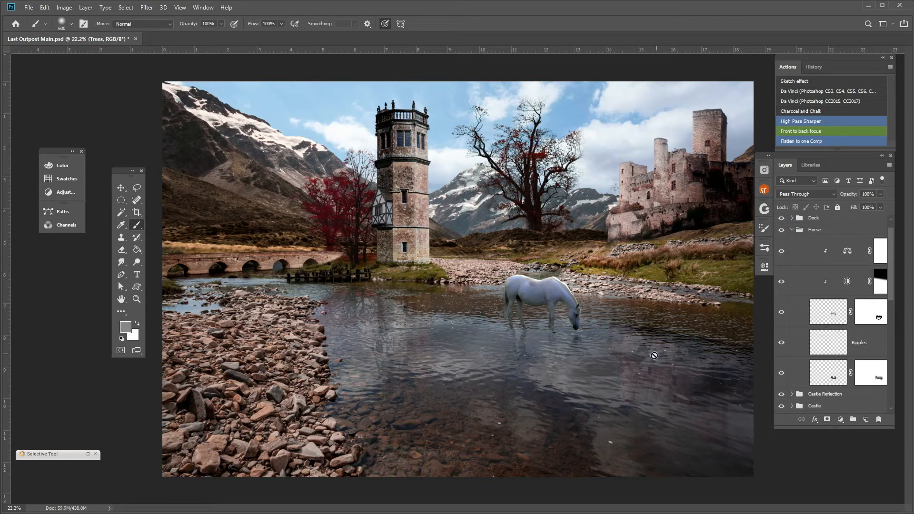
click(826, 311)
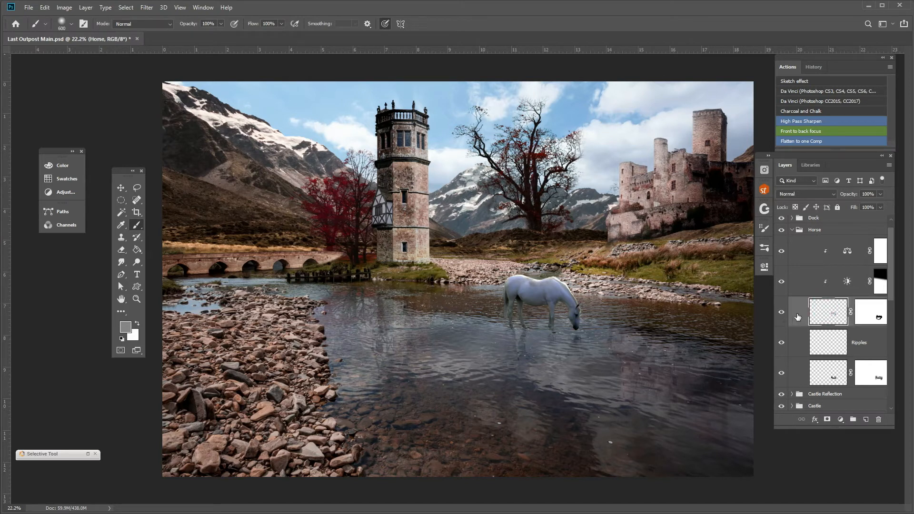
double_click(852, 254)
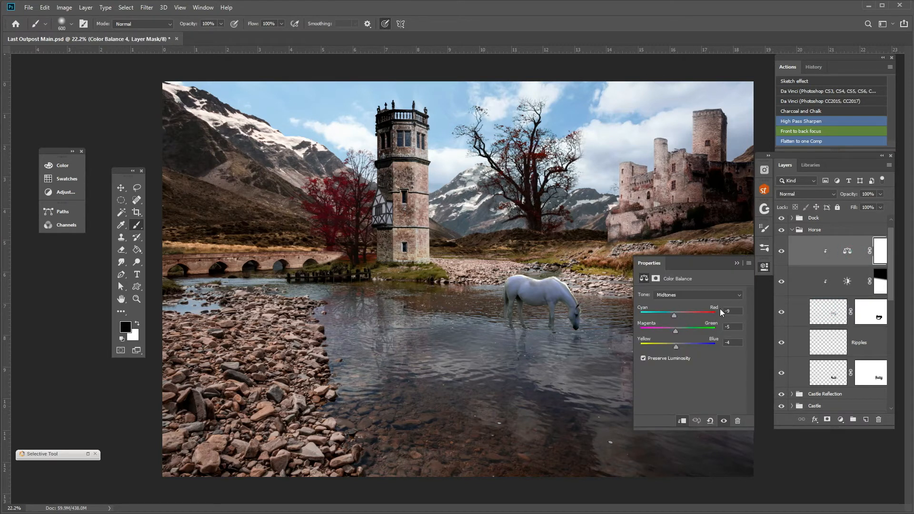
click(847, 282)
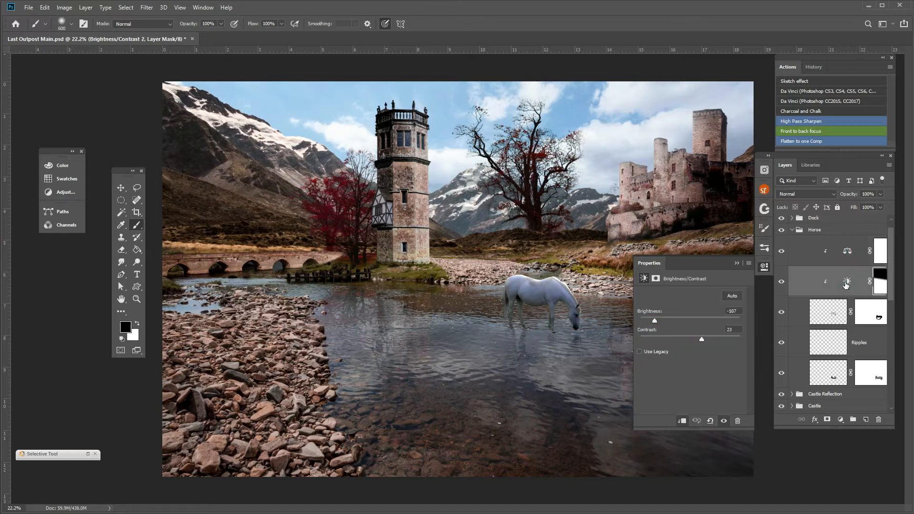
drag(655, 322, 644, 319)
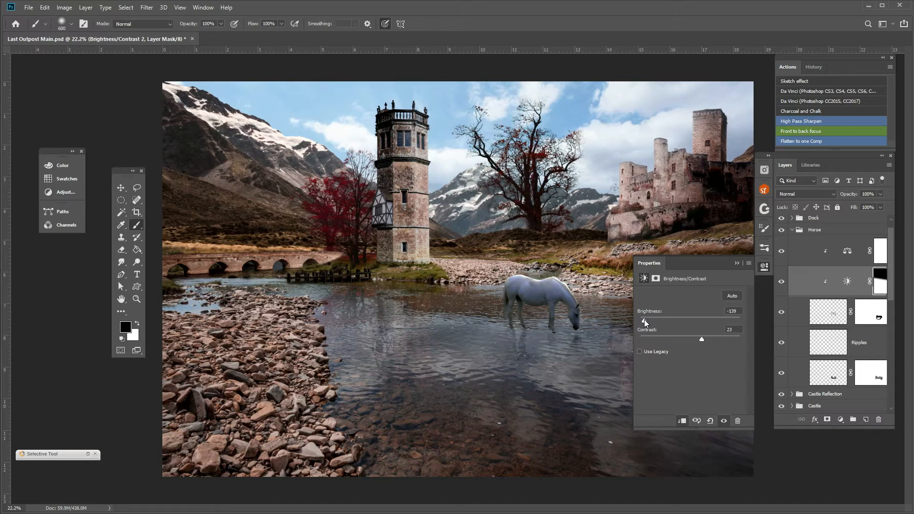
click(736, 263)
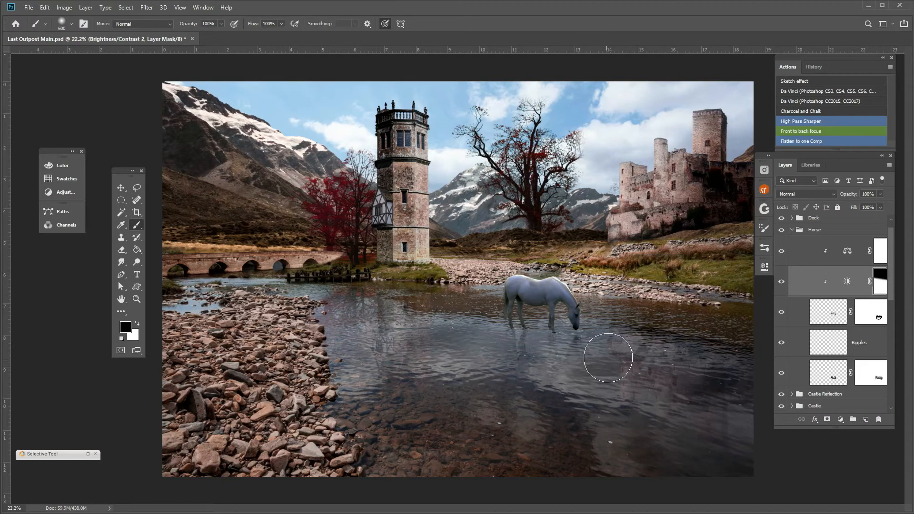
scroll(610, 334, up, 5)
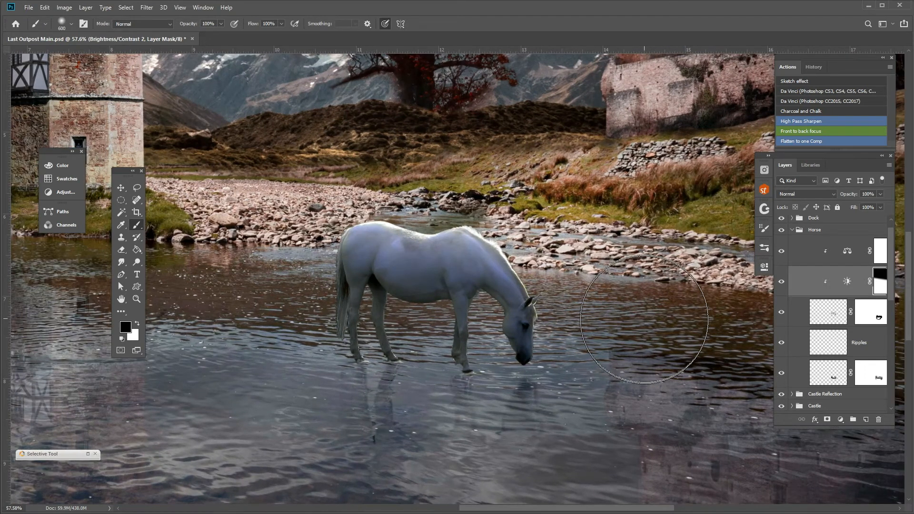
scroll(644, 319, down, 2)
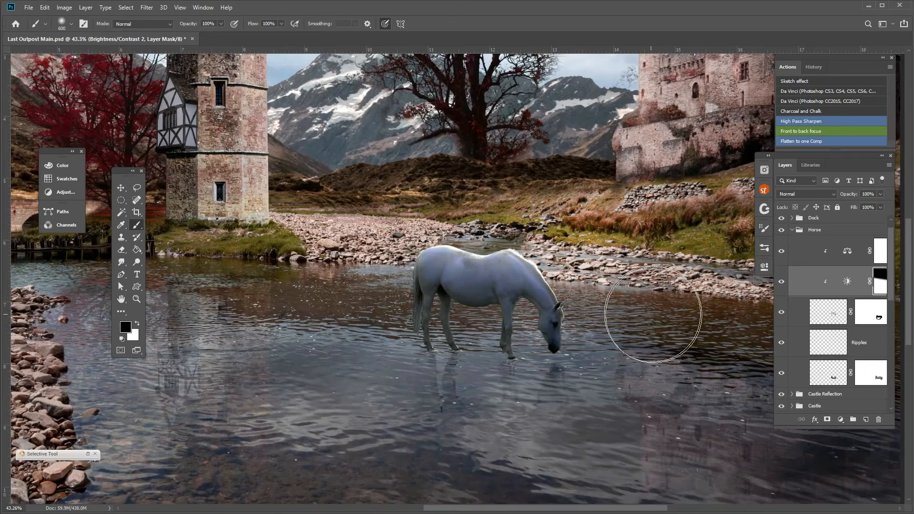
Burn the midtones of the water beneath the horse on the Background layer at 100% exposure with a size 125 brush.
click(797, 230)
click(792, 230)
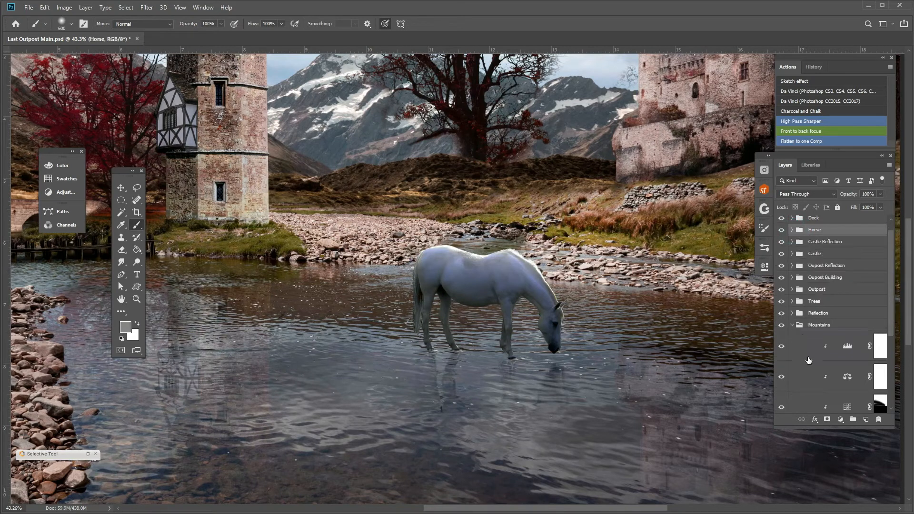
scroll(809, 360, down, 4)
click(808, 387)
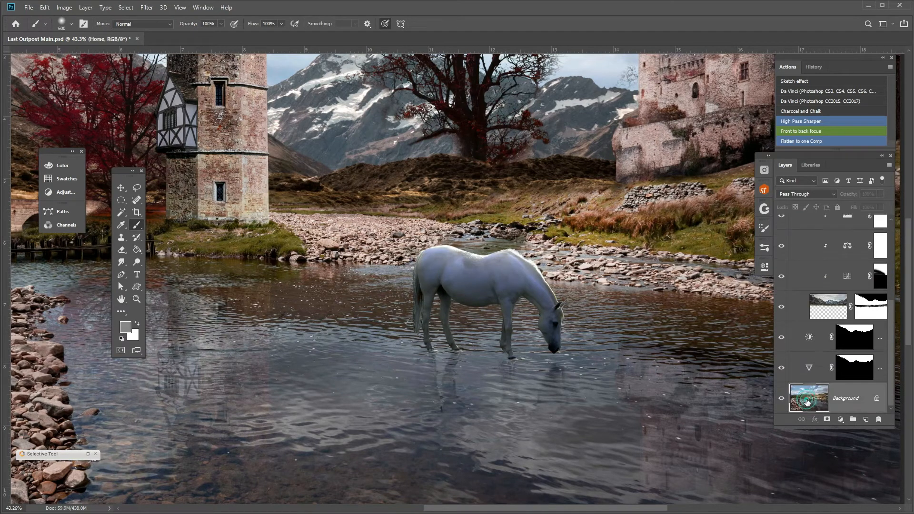
key(bracketleft)
key(bracketleft)
key(bracketleft)
key(bracketleft)
key(bracketleft)
key(bracketleft)
key(bracketleft)
key(bracketleft)
key(bracketleft)
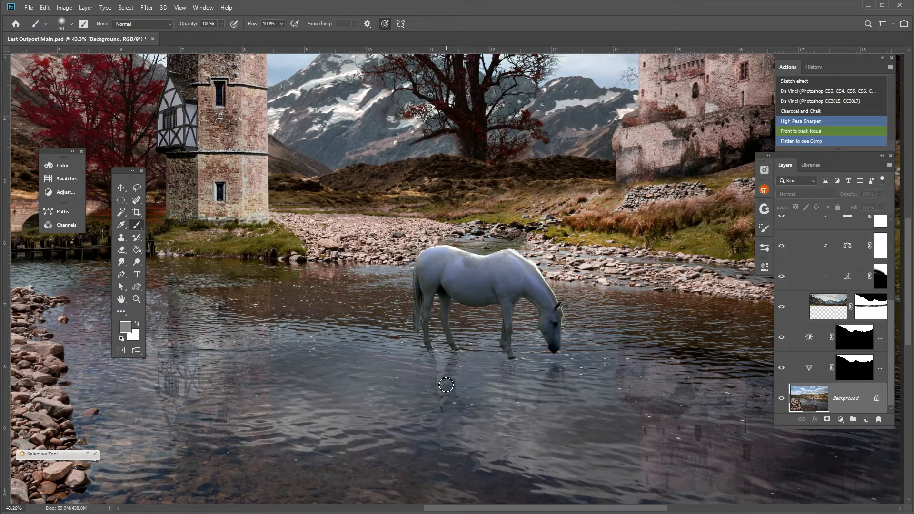
mouse_move(137, 262)
mouse_down()
mouse_move(172, 266)
mouse_move(176, 276)
mouse_up()
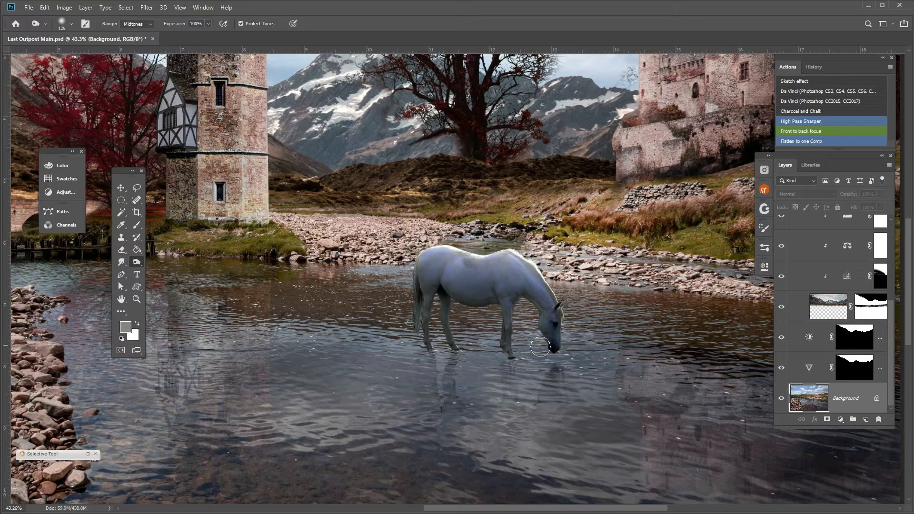
drag(555, 362, 559, 366)
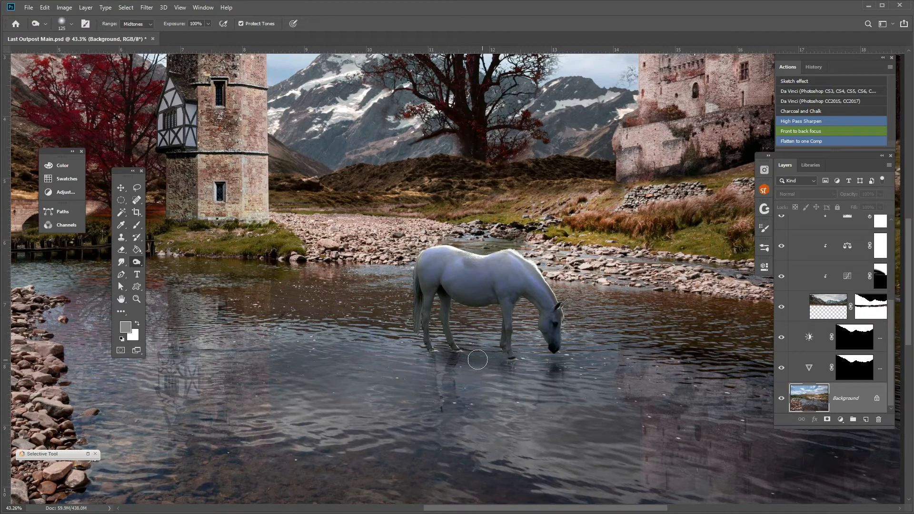
scroll(538, 302, down, 5)
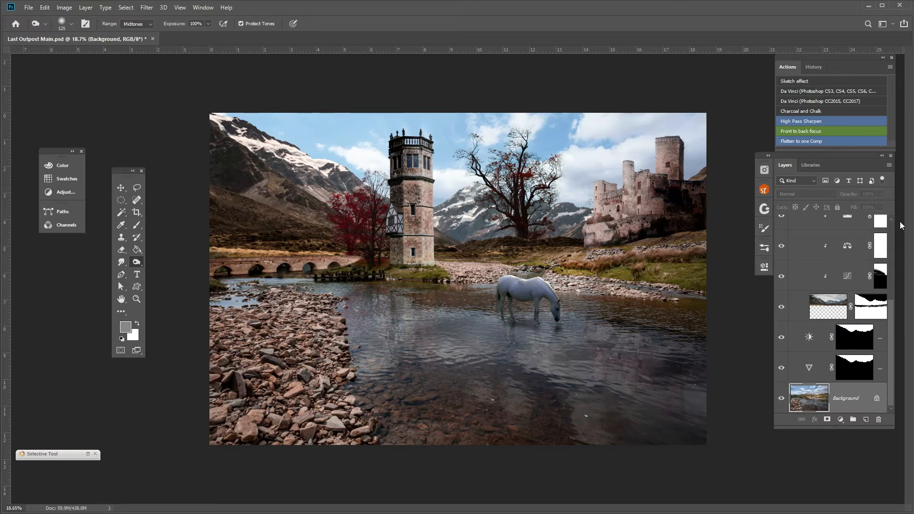
Collapse the Mountains group without changing its layer style.
scroll(819, 254, up, 3)
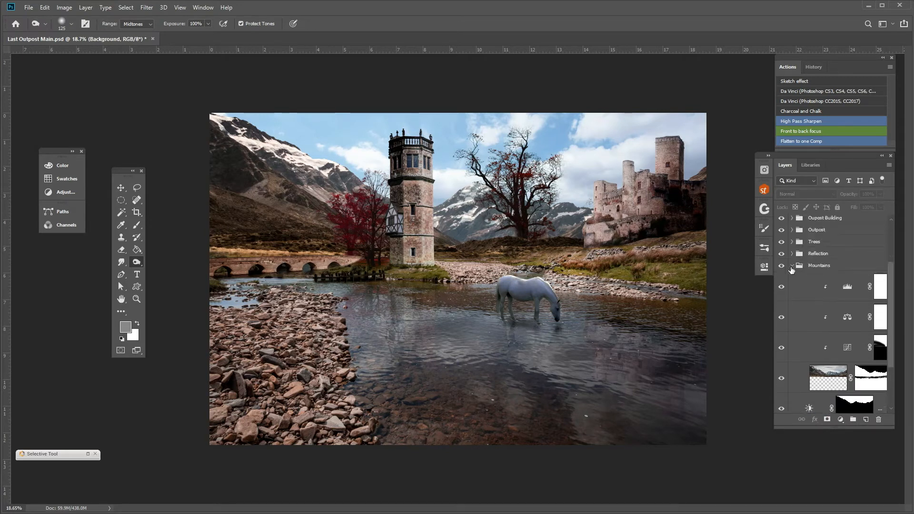
double_click(792, 263)
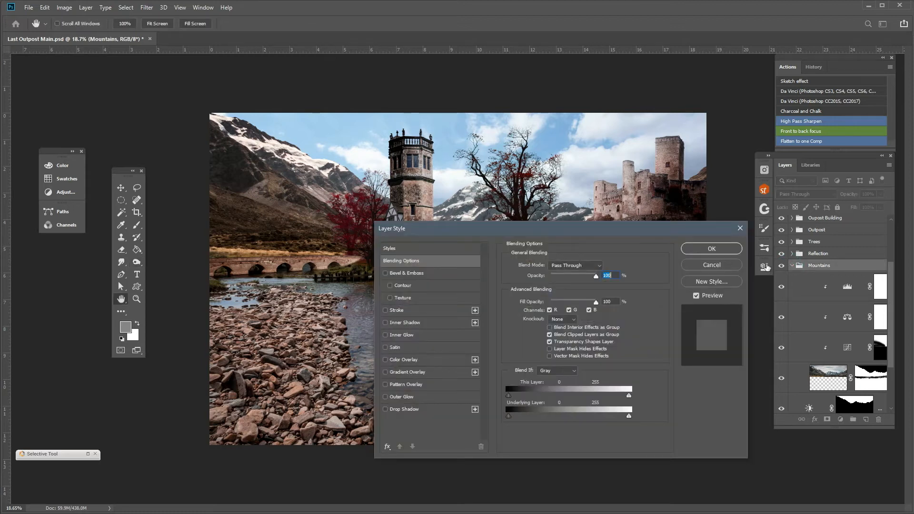
click(726, 265)
click(792, 266)
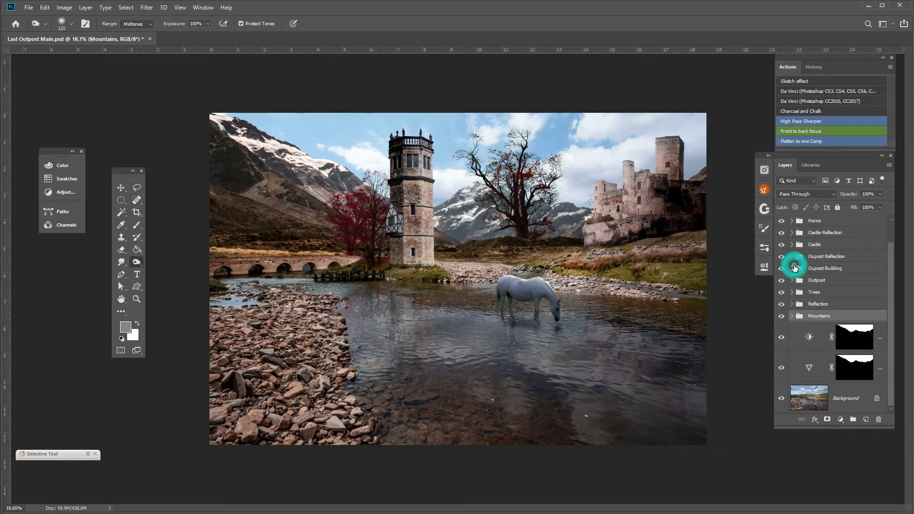
click(793, 316)
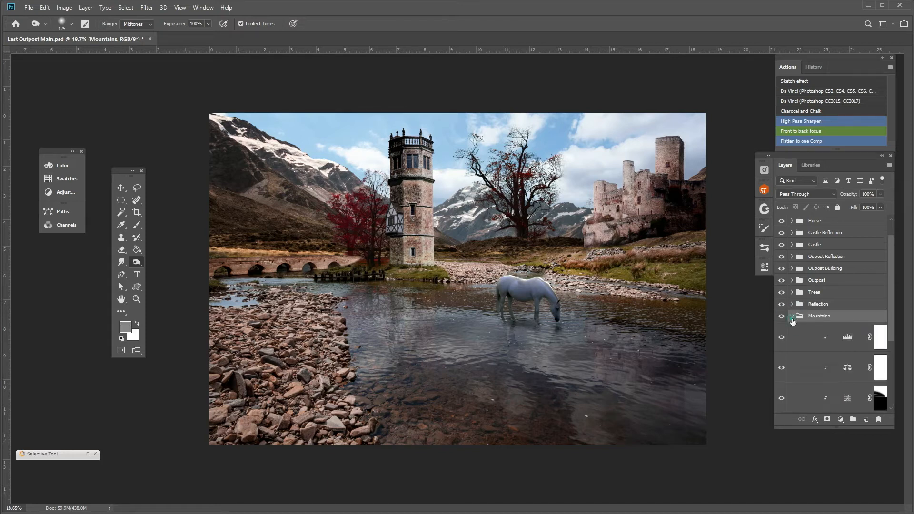
click(793, 316)
Darken the bridge by setting the midtone input of the Bridge group's Levels adjustment to 0.31.
scroll(823, 349, up, 1)
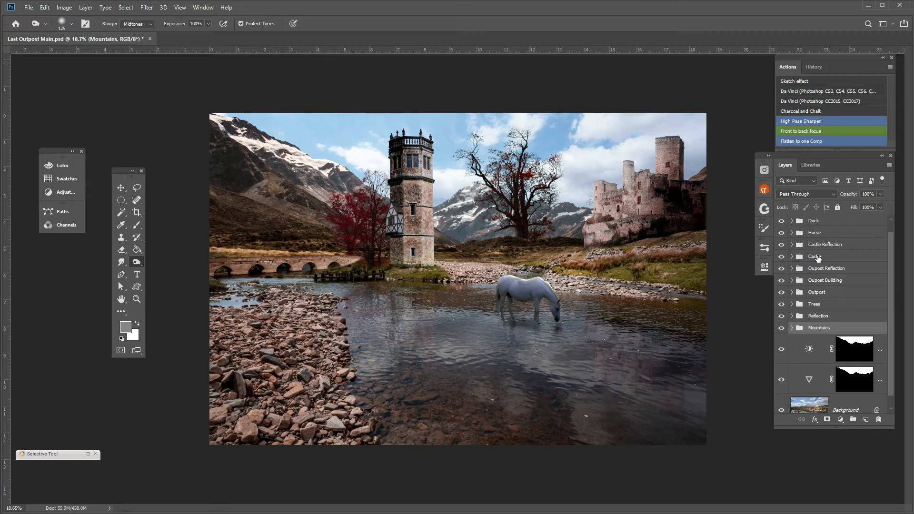
scroll(826, 309, up, 1)
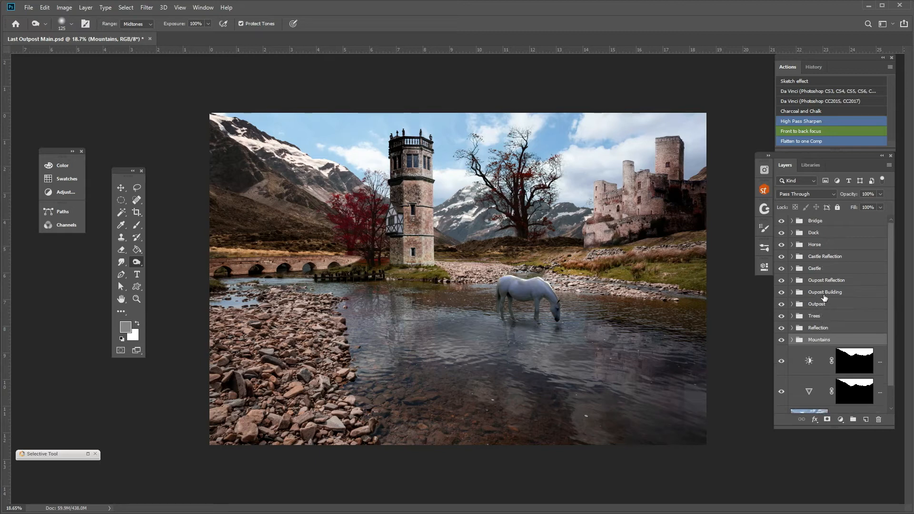
click(792, 220)
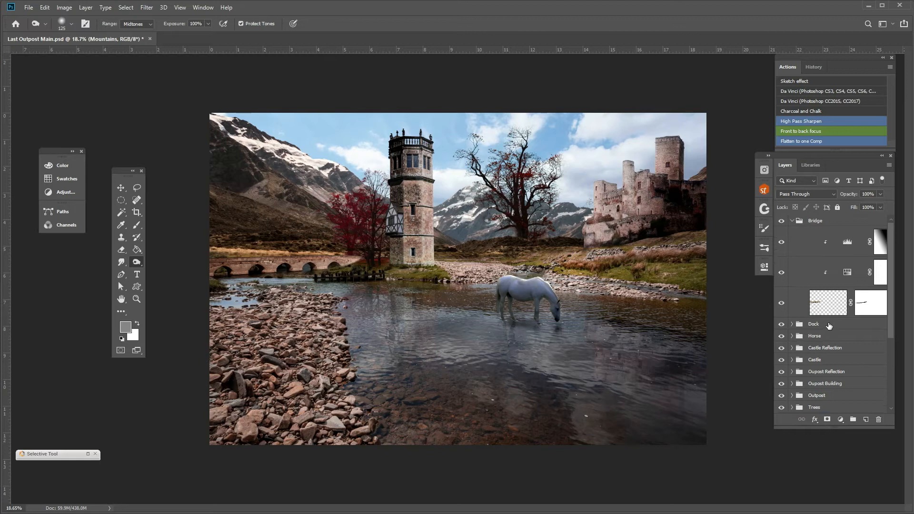
double_click(847, 244)
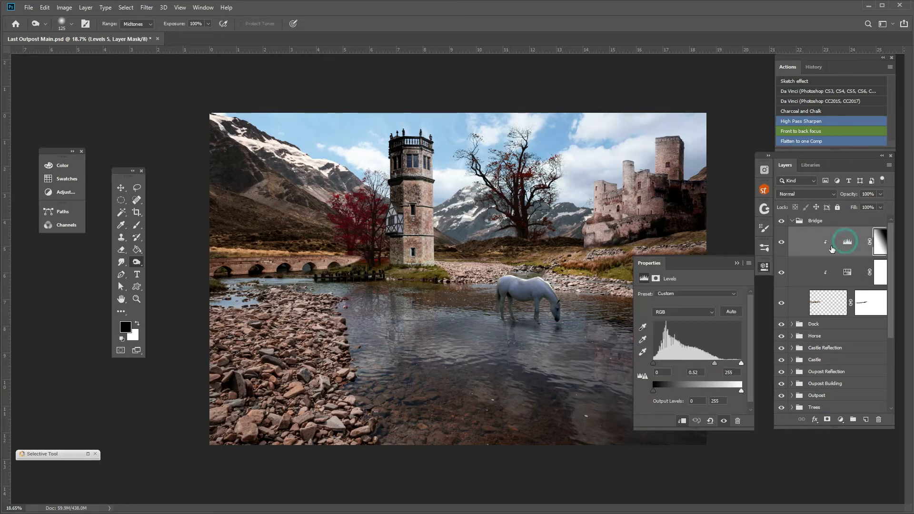
mouse_move(717, 363)
mouse_down()
mouse_move(707, 363)
mouse_move(724, 363)
mouse_up()
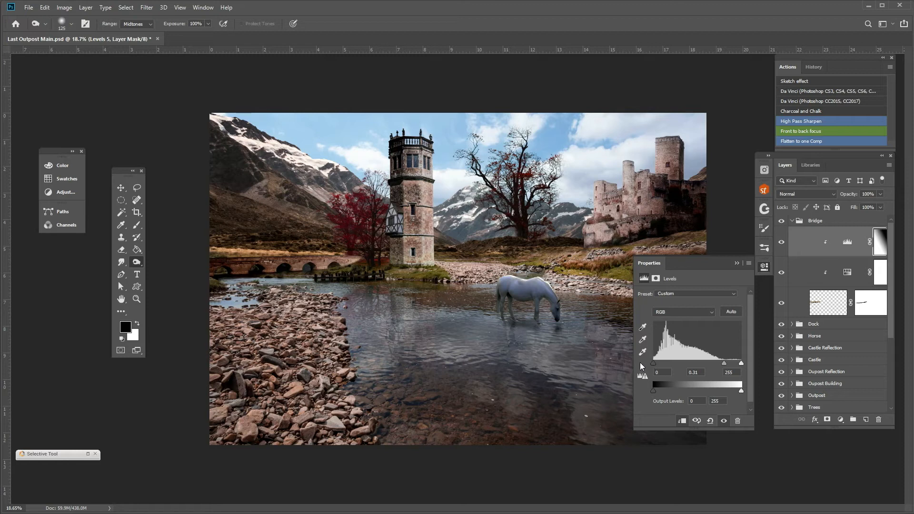
click(737, 263)
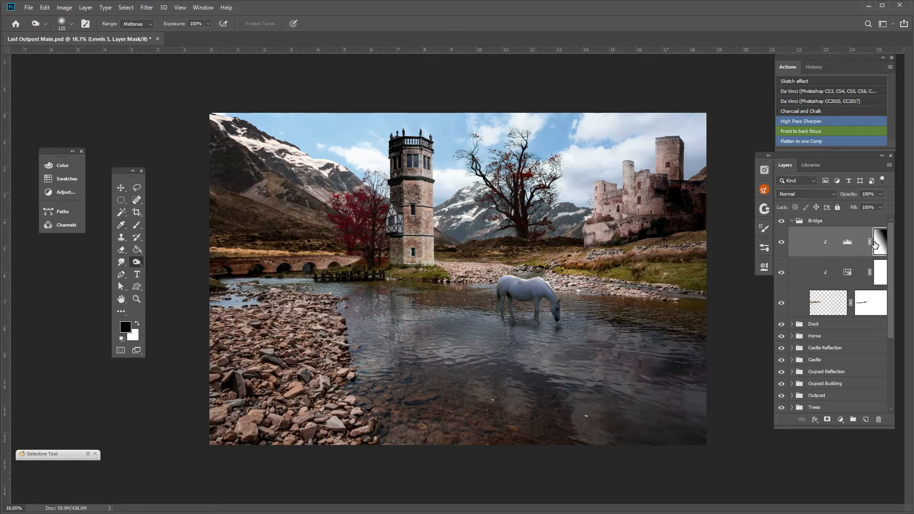
Compare the bridge with and without each of the two adjustment layers in the Bridge group.
click(780, 245)
click(780, 246)
click(781, 275)
click(782, 274)
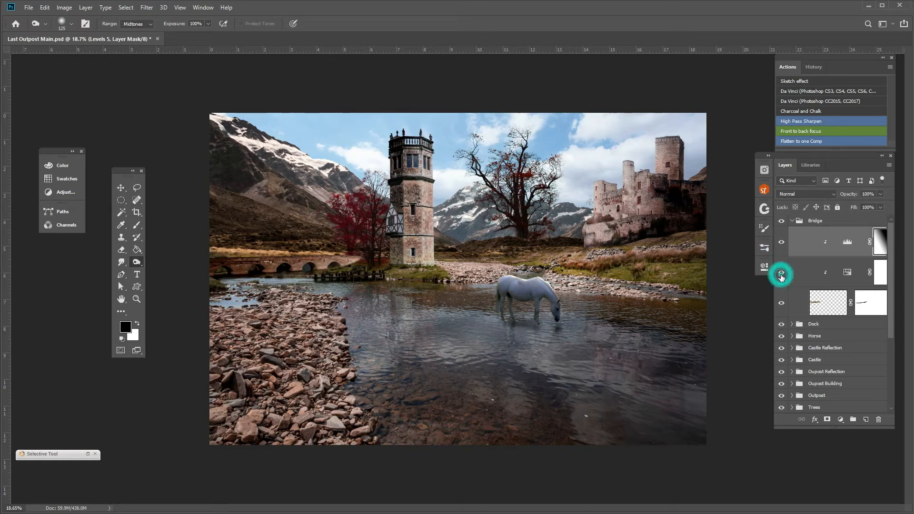
Burn the midtones of the bridge's end near the red tree on its image layer at 78% exposure with a size 150 brush.
scroll(310, 253, up, 8)
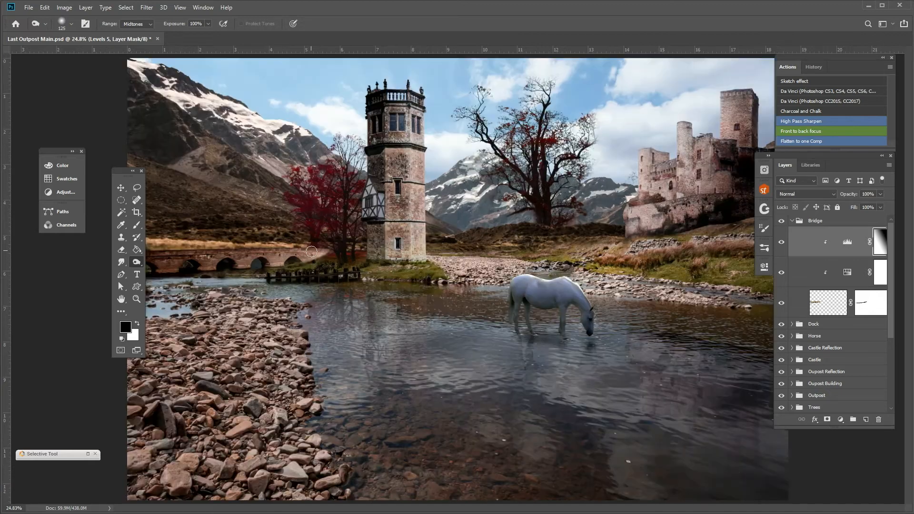
scroll(260, 227, up, 4)
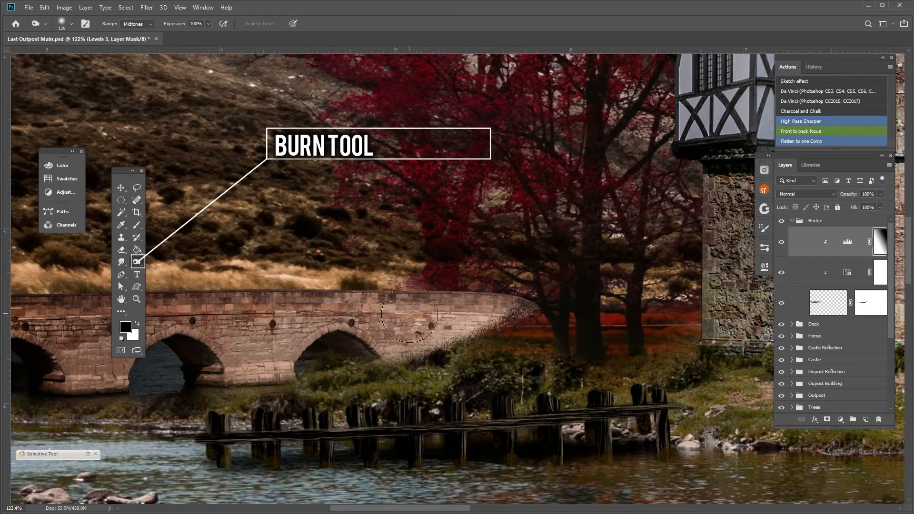
click(821, 314)
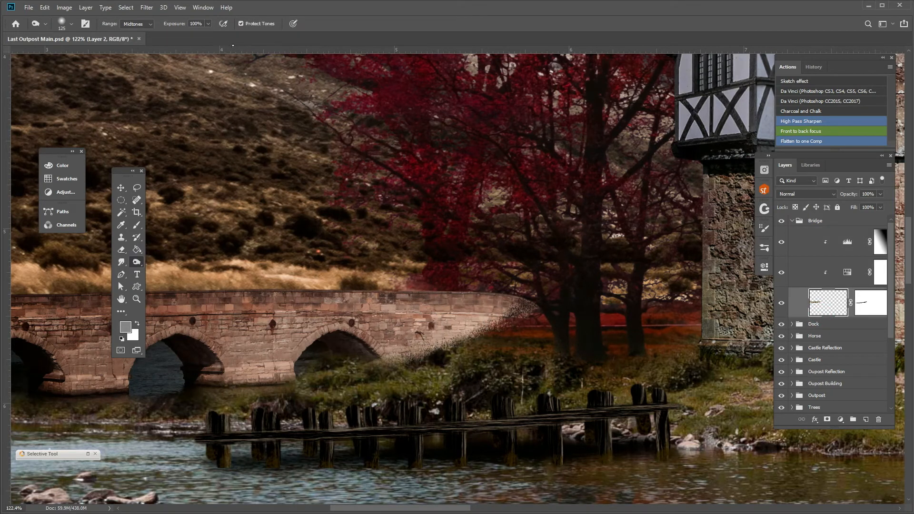
click(208, 24)
drag(208, 34, 199, 34)
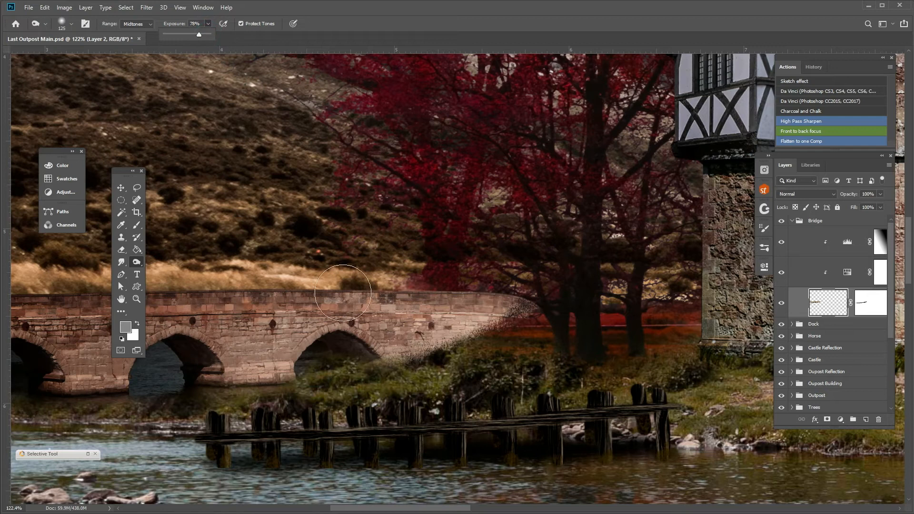
scroll(403, 337, down, 1)
scroll(403, 337, down, 5)
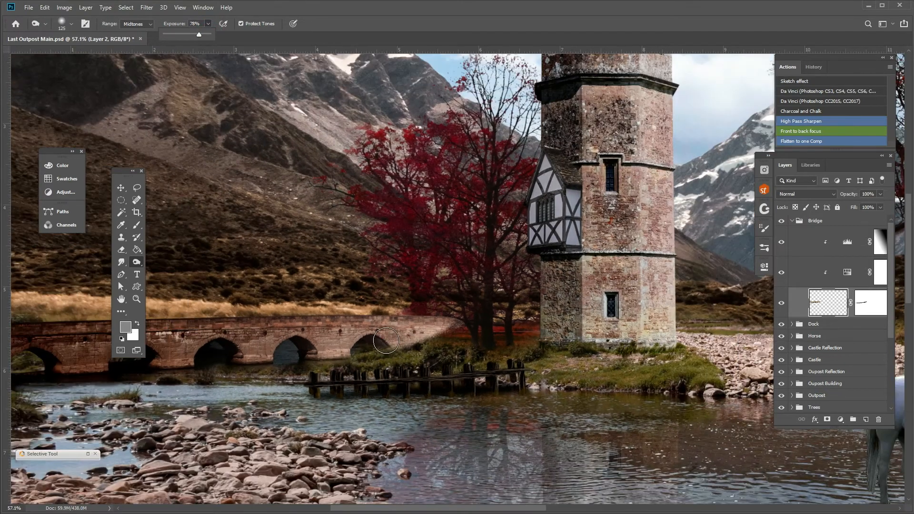
key(bracketright)
mouse_move(424, 328)
mouse_down()
mouse_move(453, 325)
mouse_move(436, 333)
mouse_move(453, 321)
mouse_move(417, 352)
mouse_move(446, 329)
mouse_move(394, 353)
mouse_move(380, 337)
mouse_move(323, 385)
mouse_move(478, 325)
mouse_move(435, 330)
mouse_move(360, 390)
mouse_move(451, 330)
mouse_up()
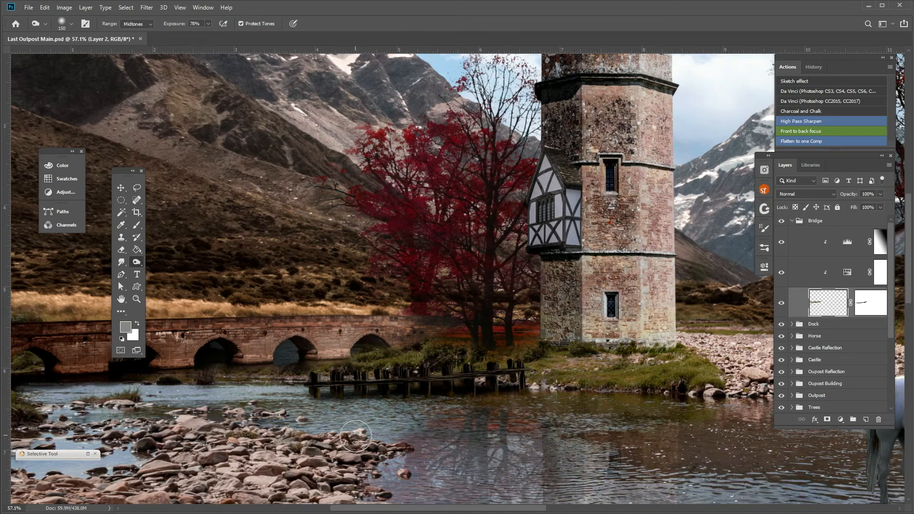
scroll(441, 433, down, 3)
scroll(441, 439, down, 1)
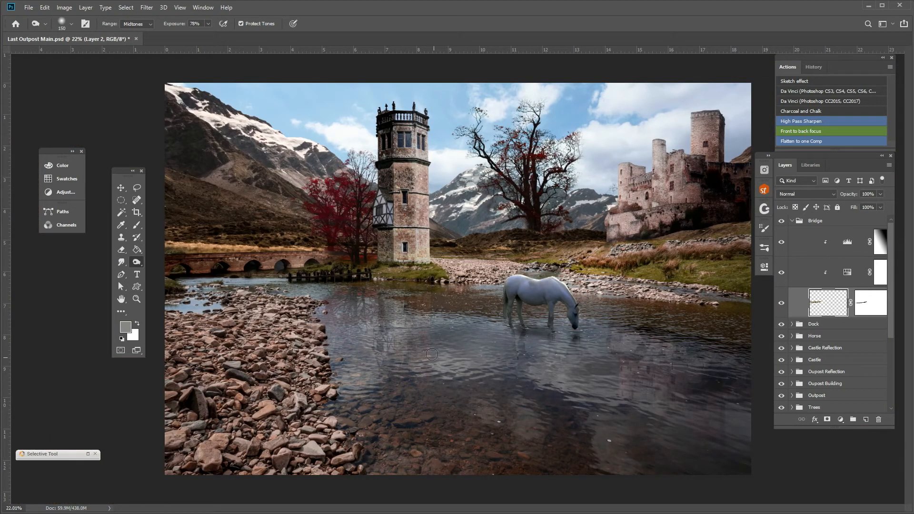
Burn the half-timbered building on the image layer of the Oupost Building group and check that layer by toggling its visibility.
scroll(429, 346, up, 4)
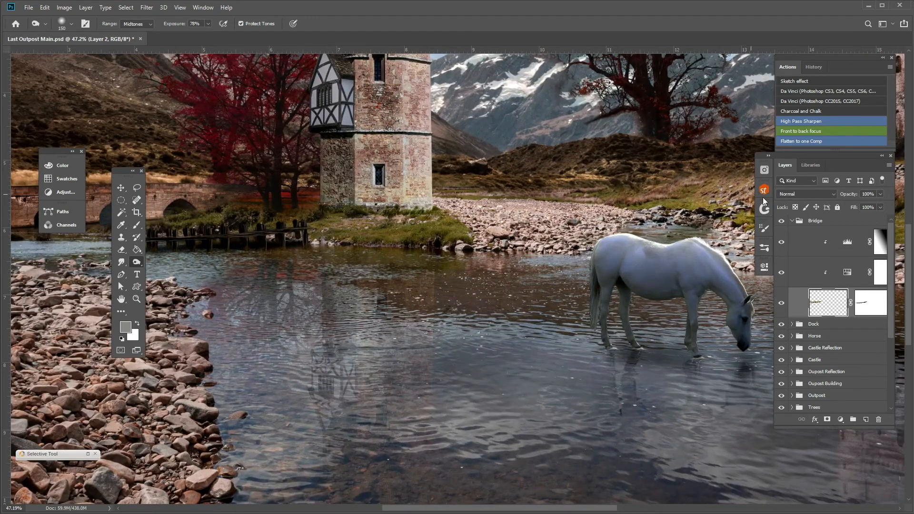
click(797, 223)
click(793, 220)
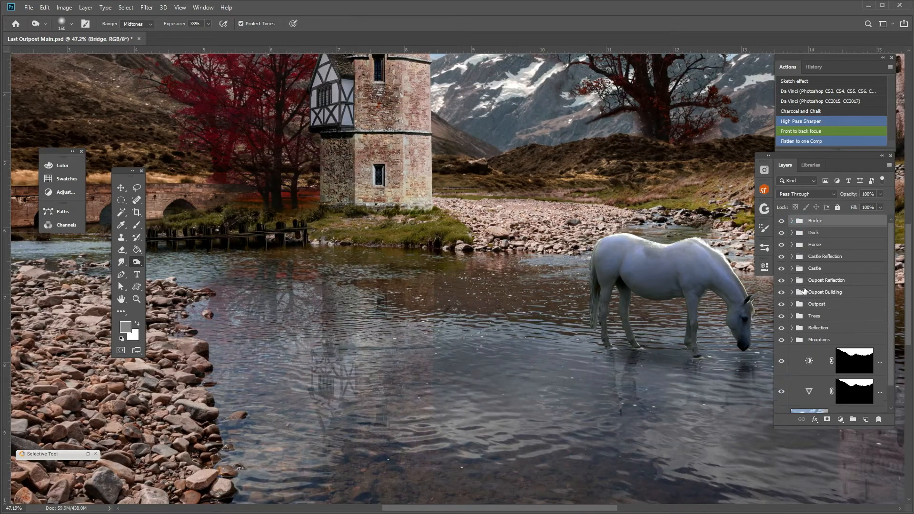
click(792, 292)
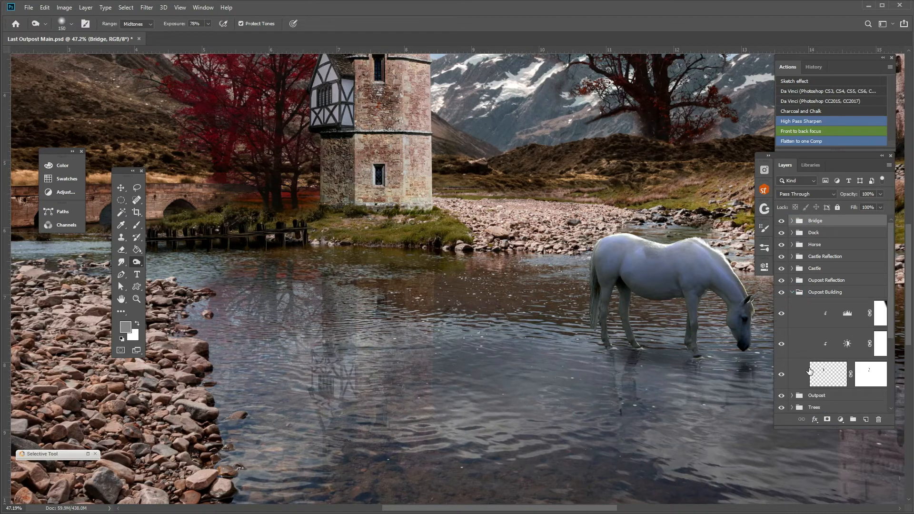
click(828, 375)
mouse_move(340, 160)
mouse_down()
mouse_move(346, 205)
mouse_move(341, 162)
mouse_move(334, 199)
mouse_move(336, 172)
mouse_up()
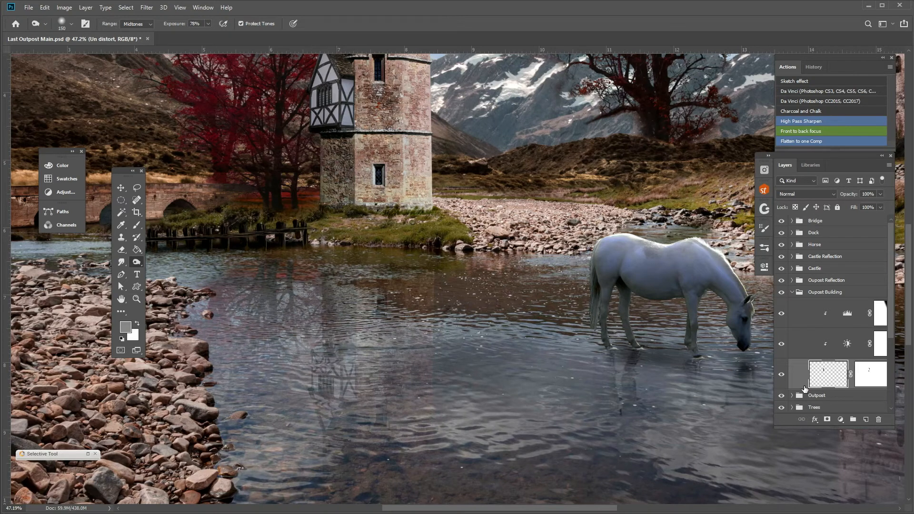
click(781, 376)
click(782, 375)
click(792, 291)
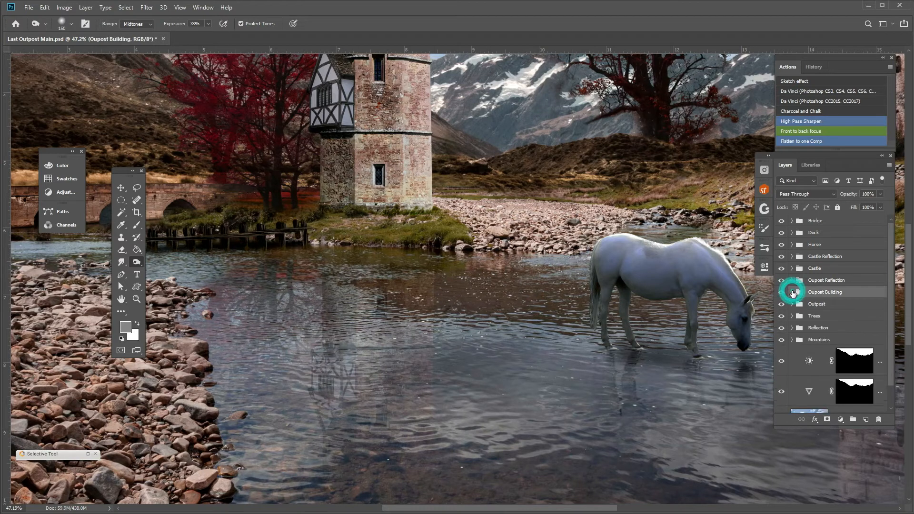
Burn the midtones of the tower's shaded side below the half-timbered building on the Outpost layer at 78% exposure.
click(792, 304)
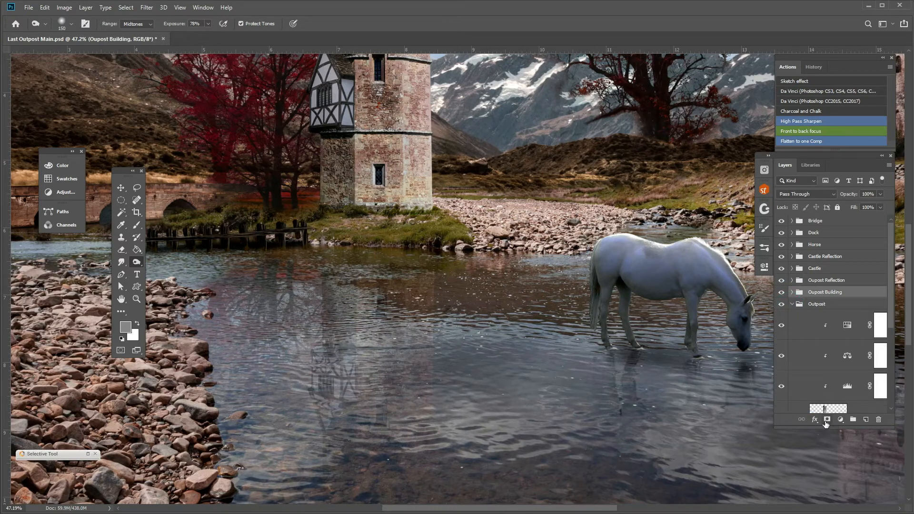
scroll(810, 377, down, 1)
click(820, 399)
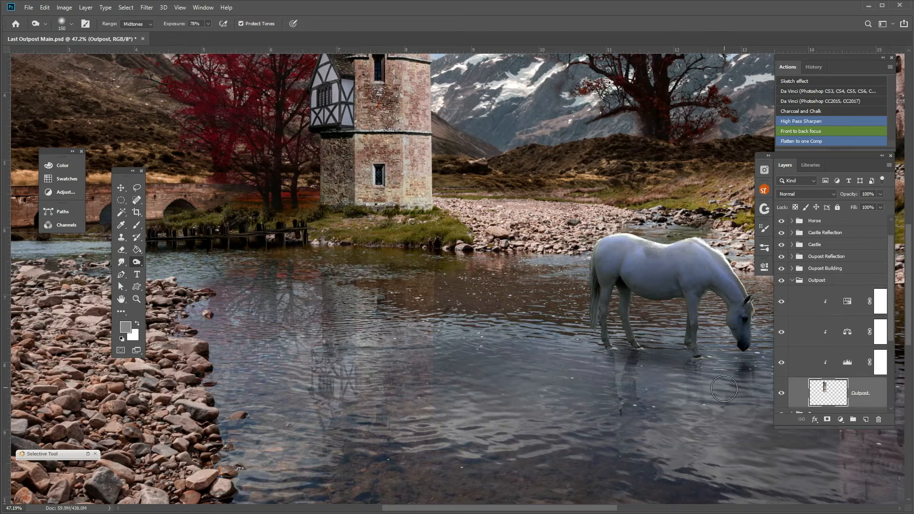
mouse_move(335, 208)
mouse_down()
mouse_move(350, 161)
mouse_move(323, 180)
mouse_move(328, 198)
mouse_move(322, 192)
mouse_up()
key(ctrl+0)
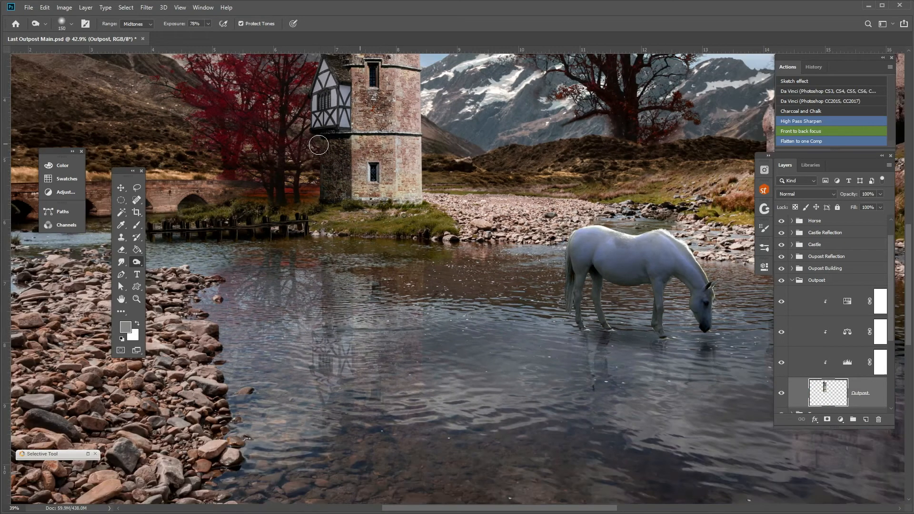
click(377, 166)
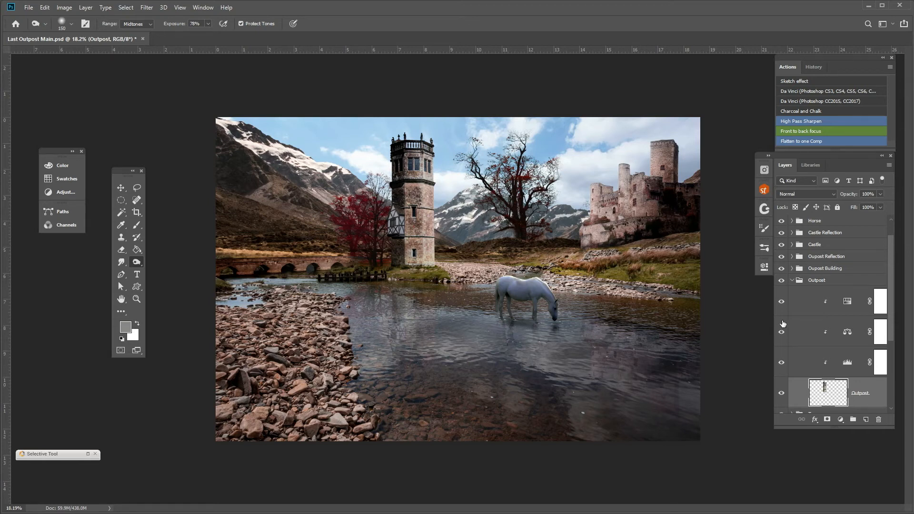
click(793, 281)
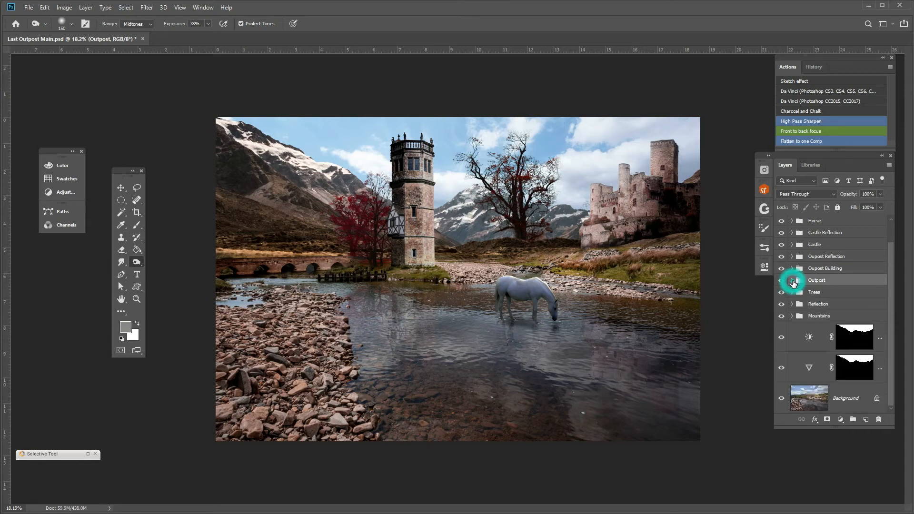
Check the contents of the Mountains group and expand the Selective Tool filter palette.
click(792, 317)
click(792, 317)
click(90, 454)
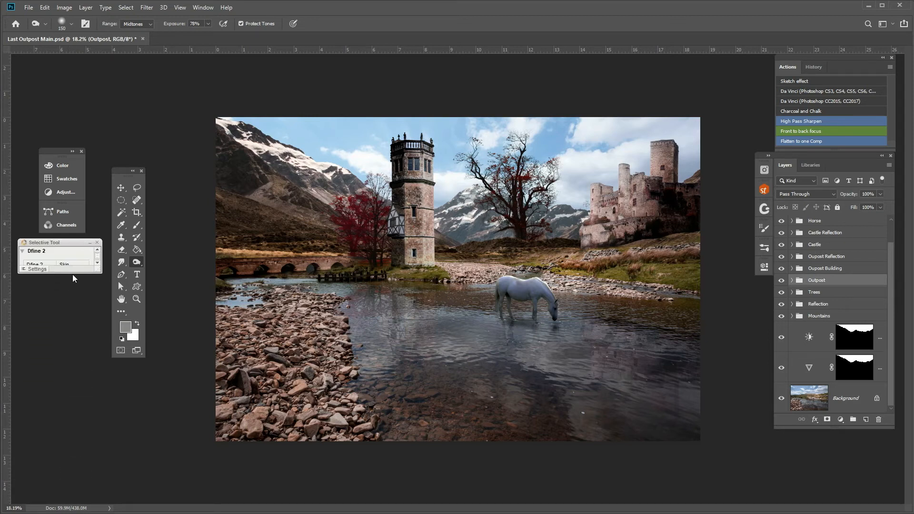
Open Color Efex Pro 4 from the enlarged Selective Tool palette and load the imported recipe Stewart - Outdoor Wreckage.
drag(96, 271, 98, 498)
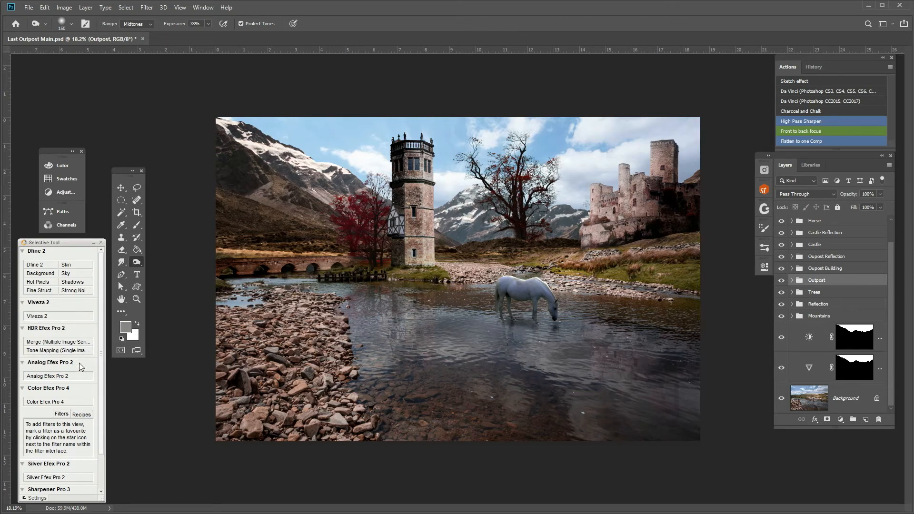
click(63, 402)
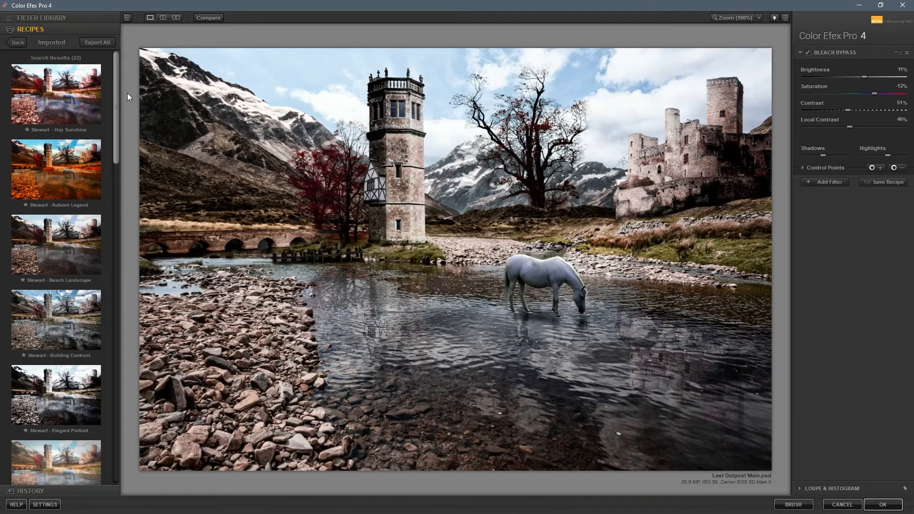
drag(116, 85, 111, 348)
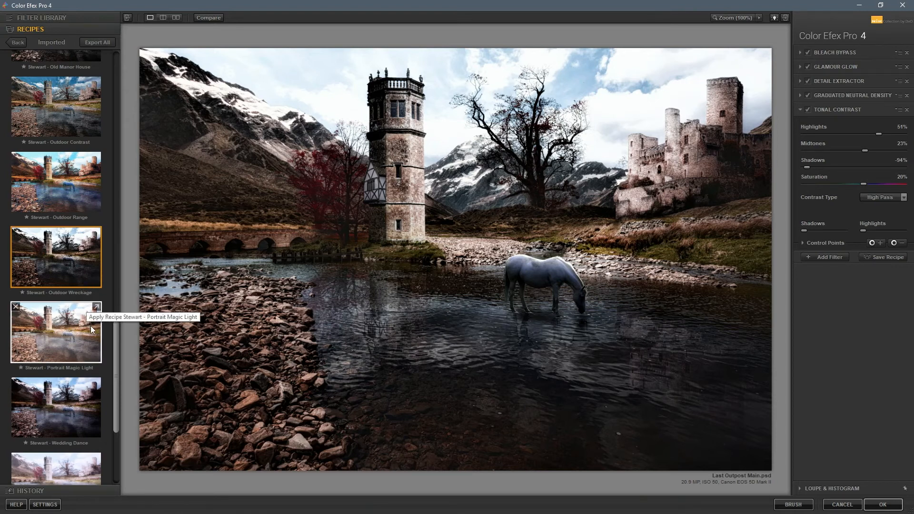
mouse_move(115, 347)
mouse_down()
mouse_move(114, 390)
mouse_move(116, 364)
mouse_up()
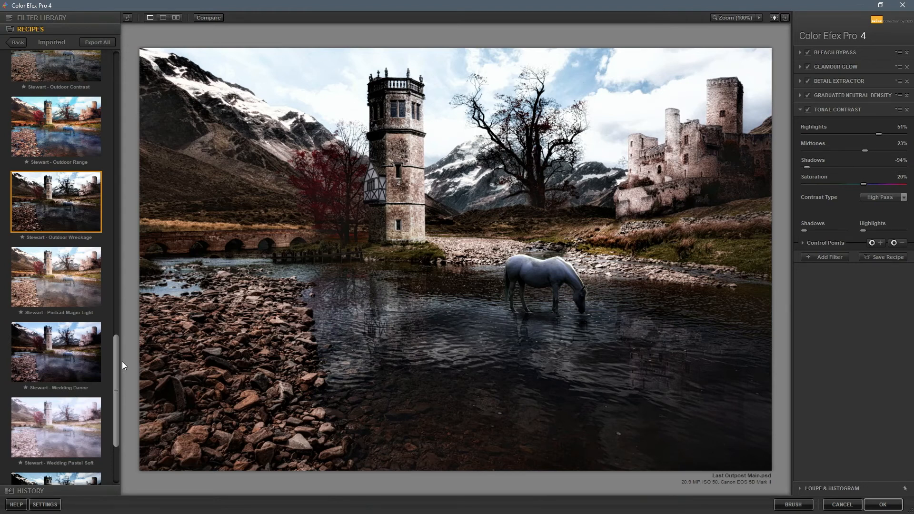
drag(115, 370, 110, 354)
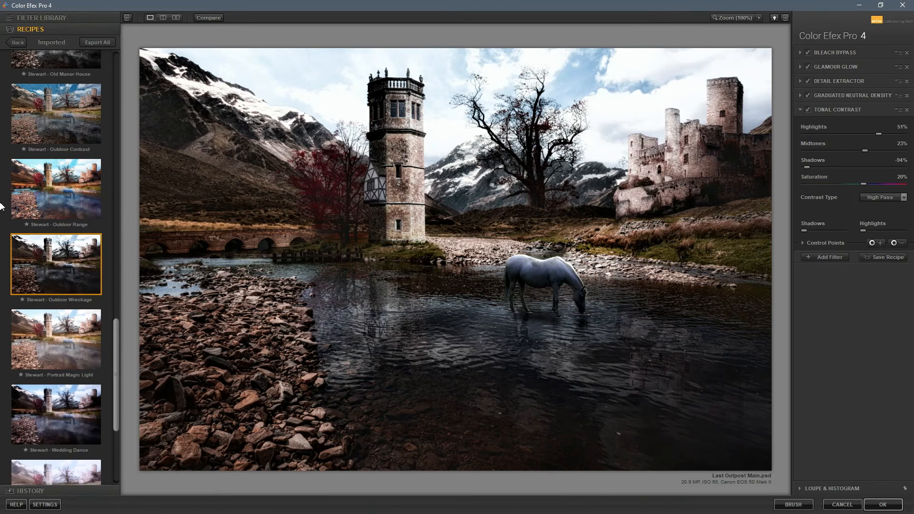
Check the recipe's Tonal Contrast filter settings and apply the filter stack to the composite as a separate layer.
click(801, 111)
click(801, 111)
click(883, 504)
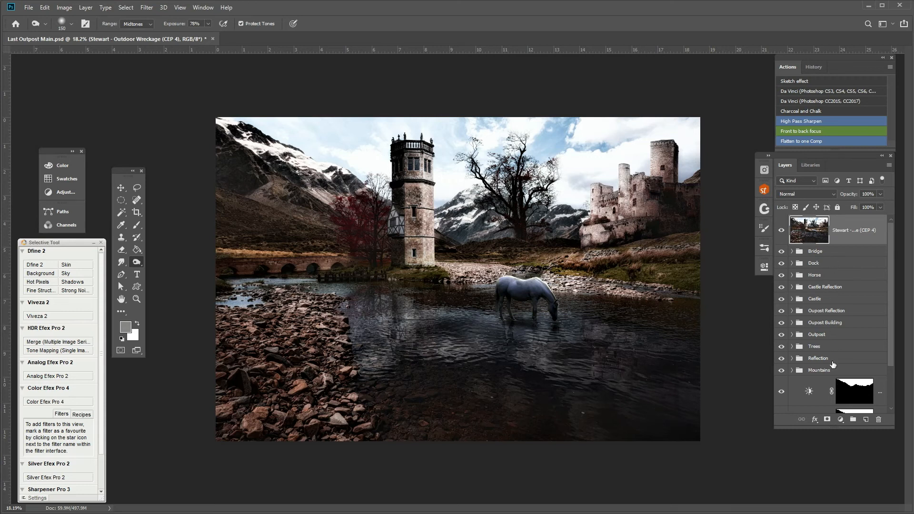
Compare the composite with and without the Outdoor Wreckage filter layer by toggling its visibility, and examine the filtered image.
click(781, 231)
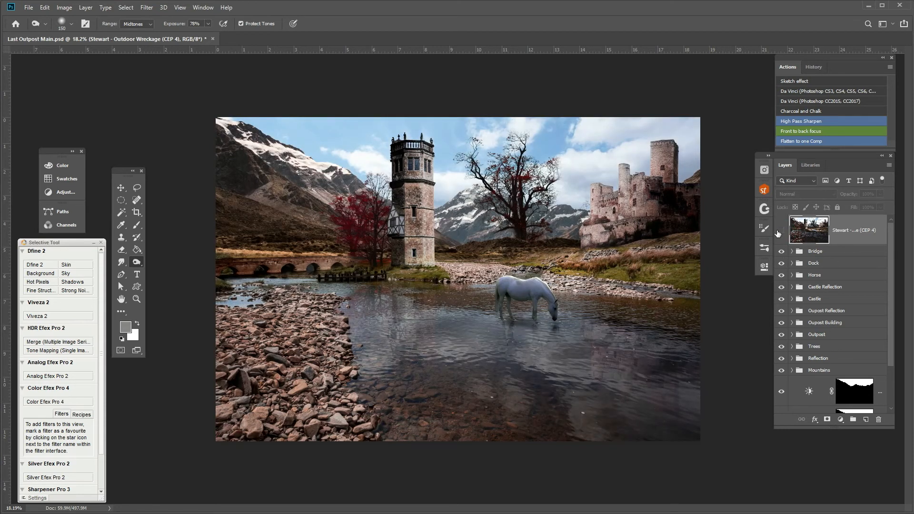
click(782, 230)
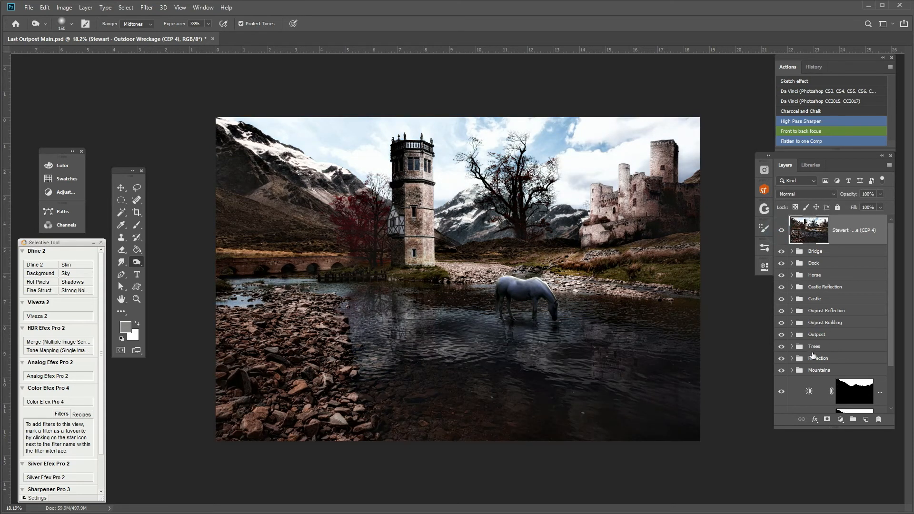
scroll(828, 370, down, 2)
scroll(822, 369, up, 2)
scroll(600, 249, down, 1)
scroll(599, 249, up, 1)
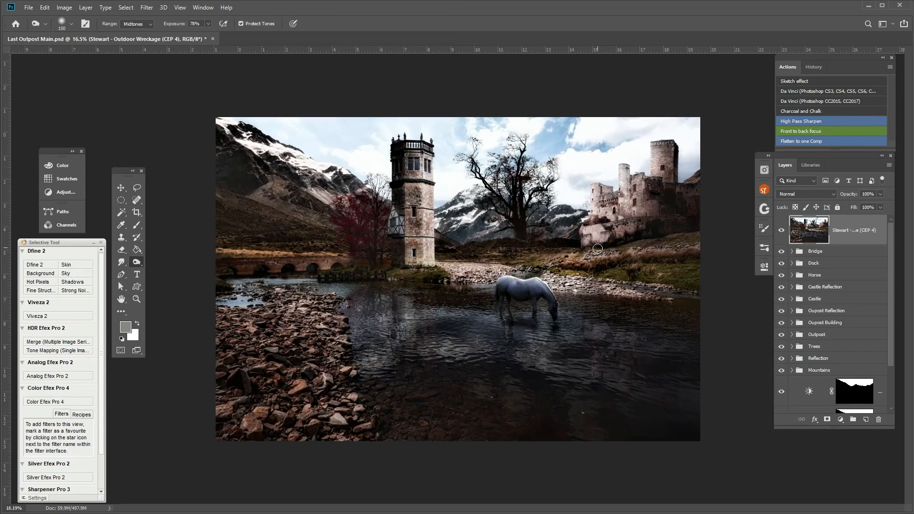